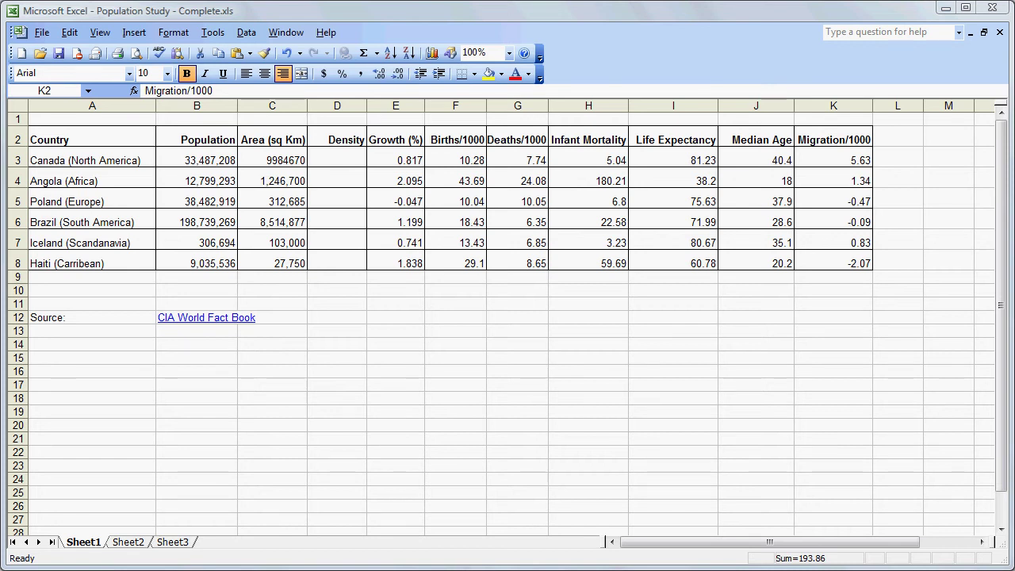
# Enter the formula =B3/C3 in D3 to compute Canada's density, 3.35.
pyautogui.click(337, 160)
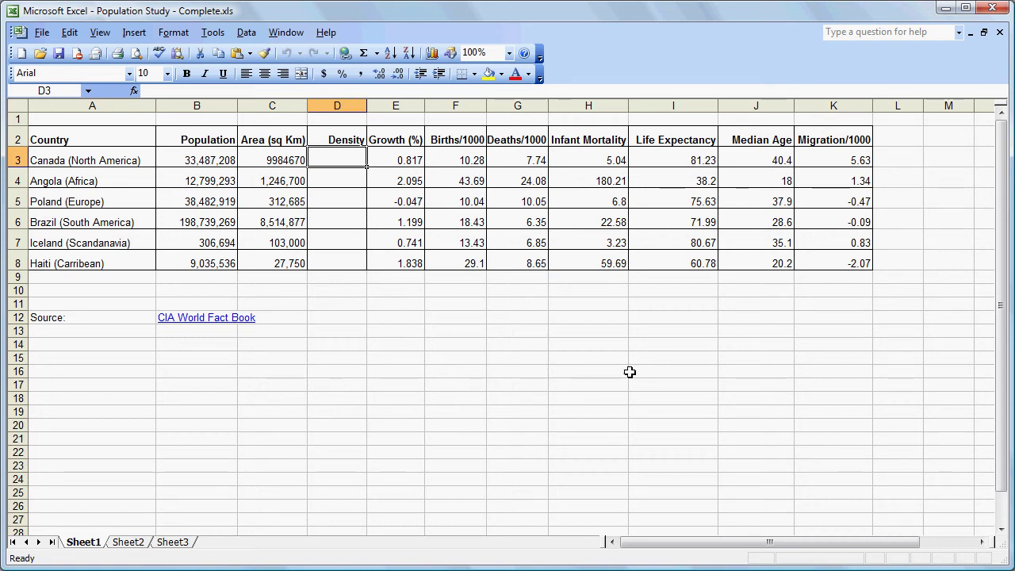
pyautogui.write('=')
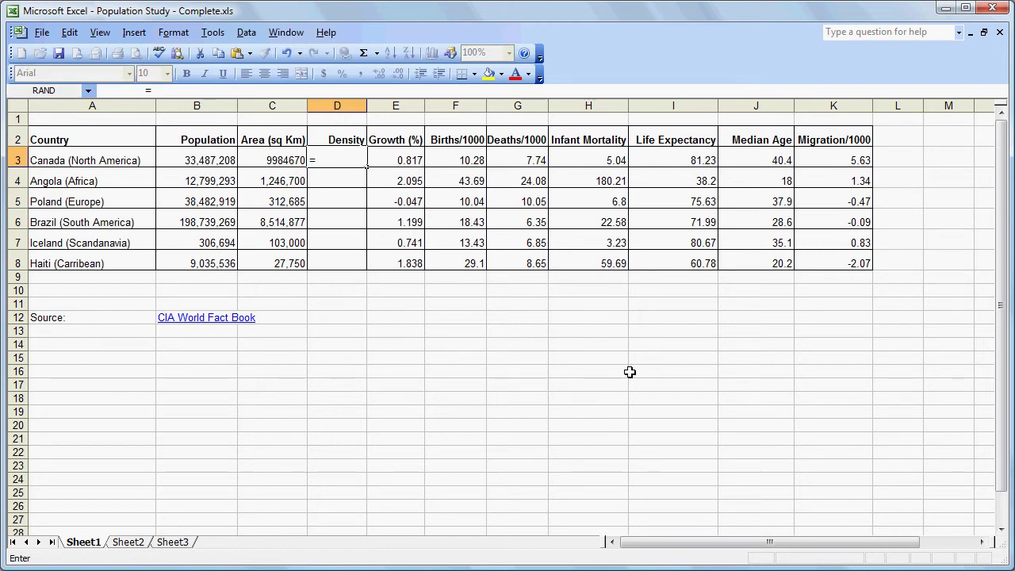
pyautogui.press('Left')
pyautogui.press('Left')
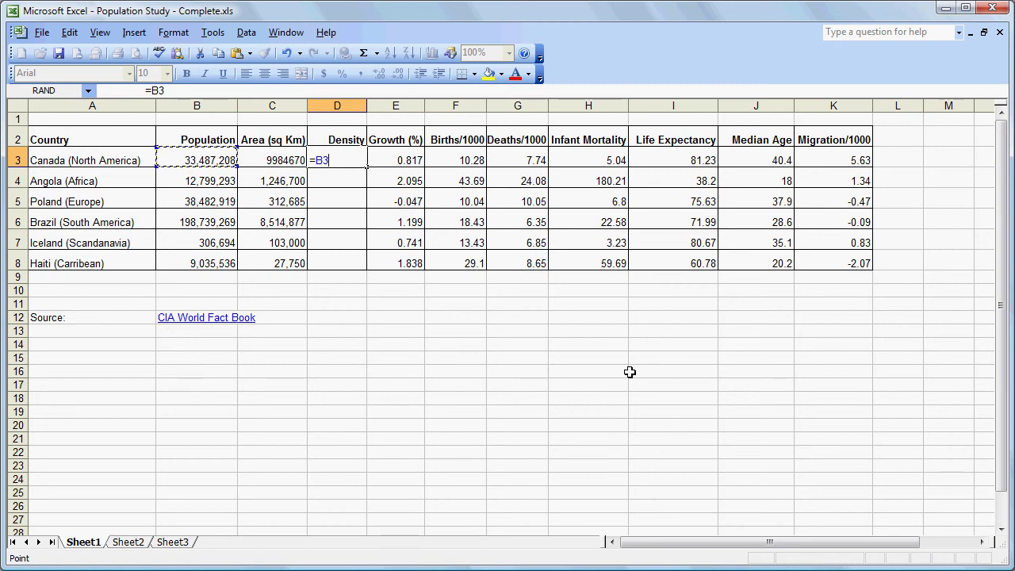
pyautogui.write('/')
pyautogui.press('Left')
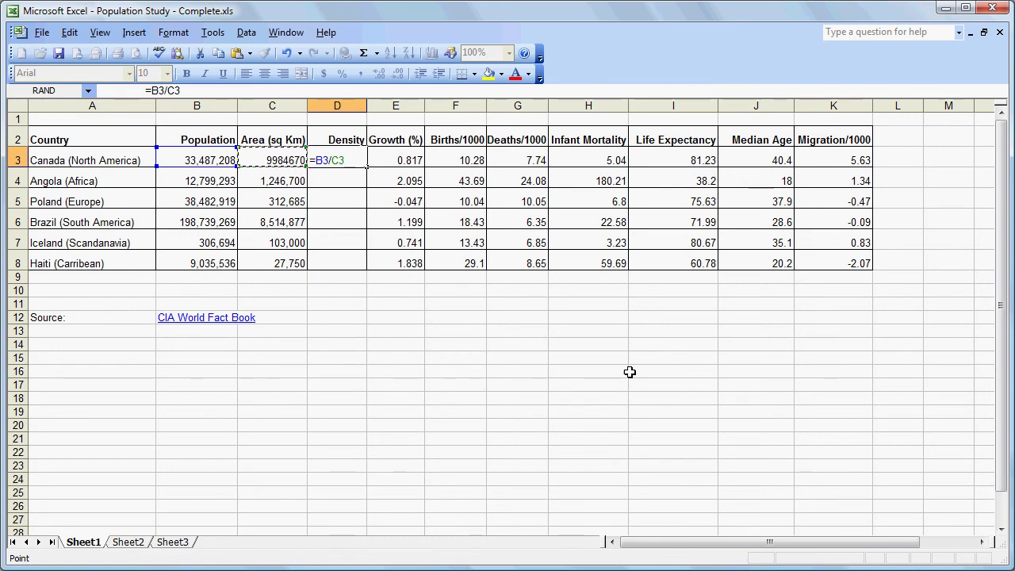
pyautogui.press('Return')
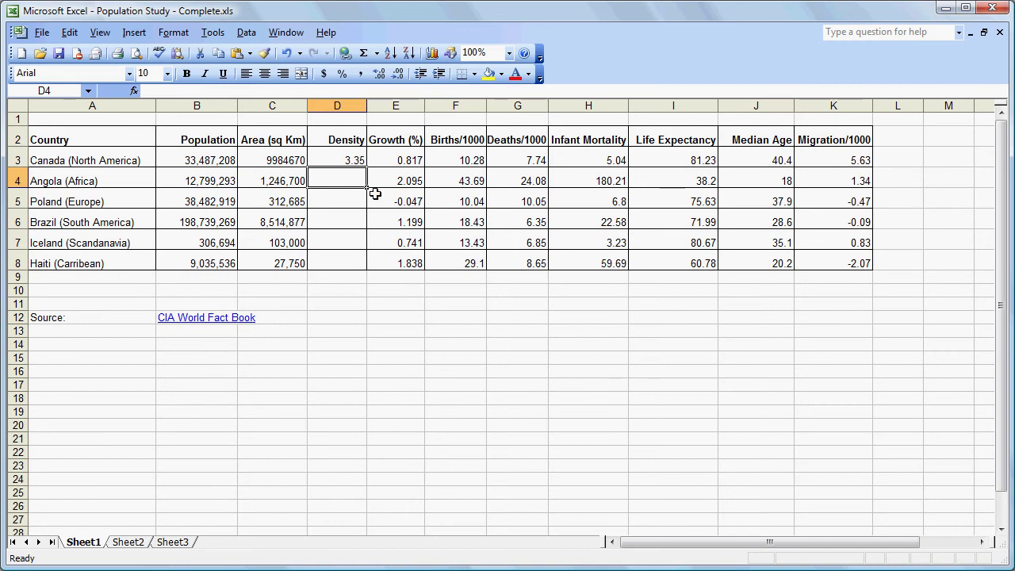
pyautogui.click(347, 159)
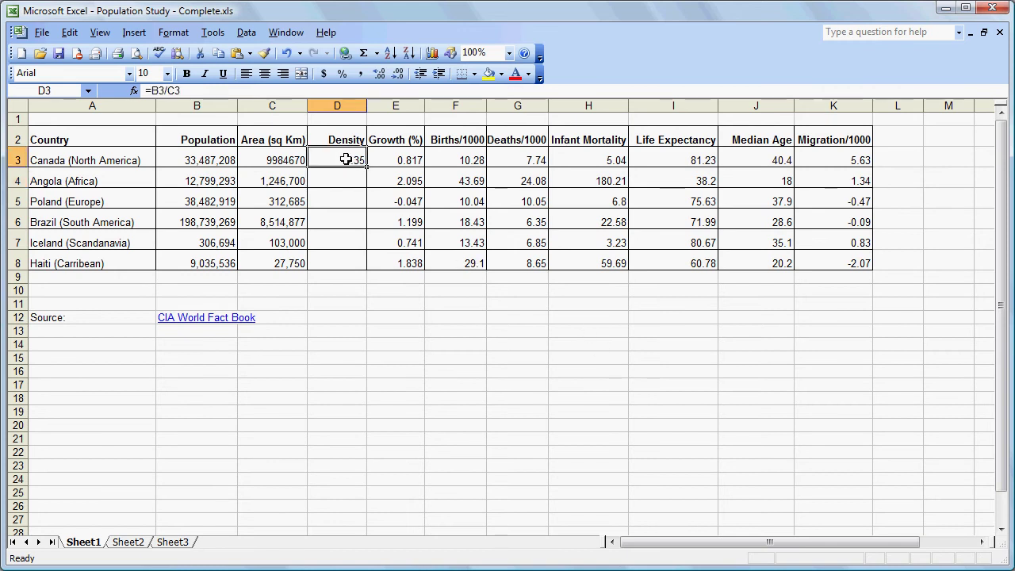
# Format D3 as a number with 3 decimal places so it shows 3.354.
pyautogui.rightClick(348, 162)
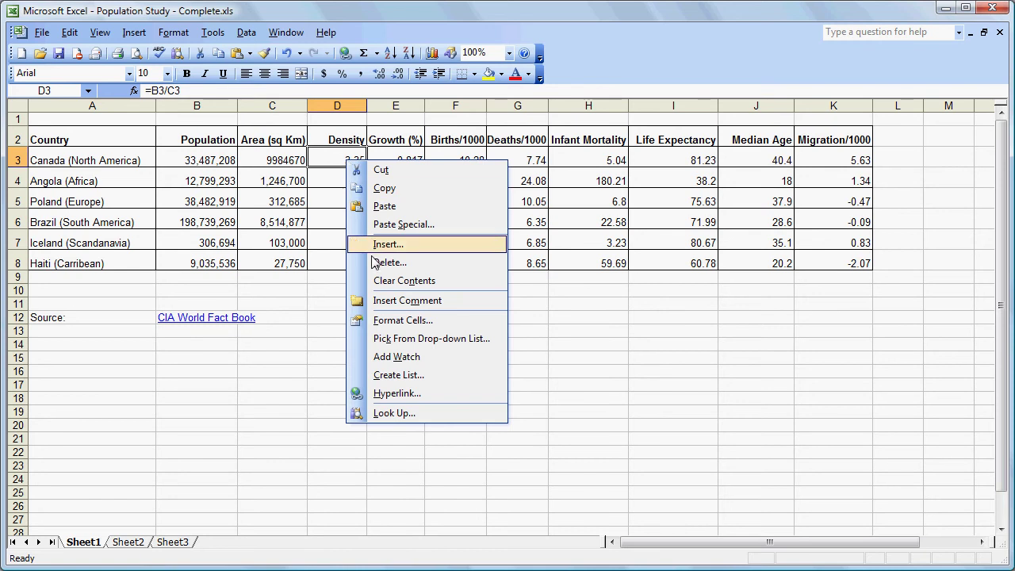
pyautogui.click(389, 325)
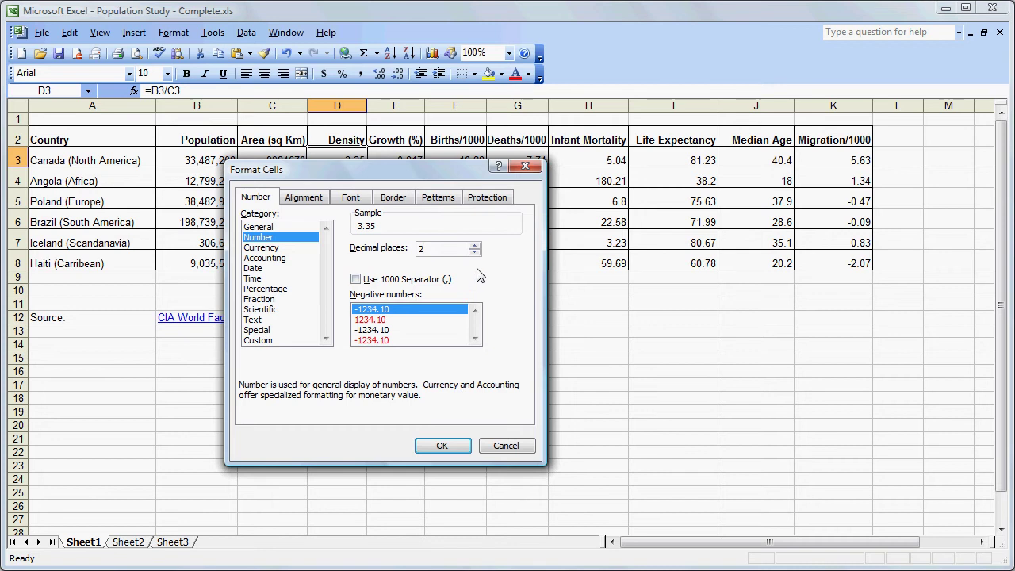
pyautogui.click(474, 245)
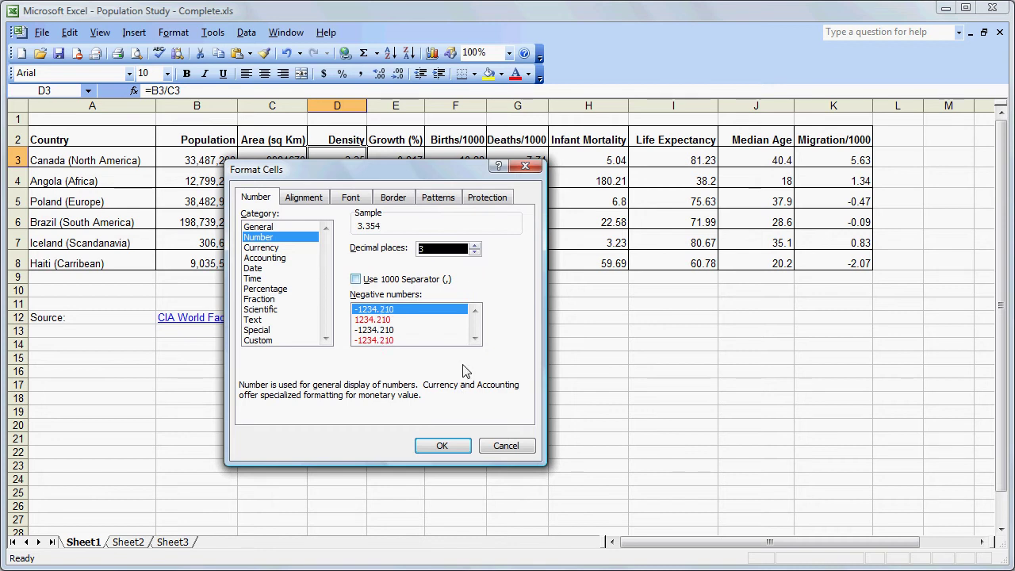
pyautogui.click(443, 448)
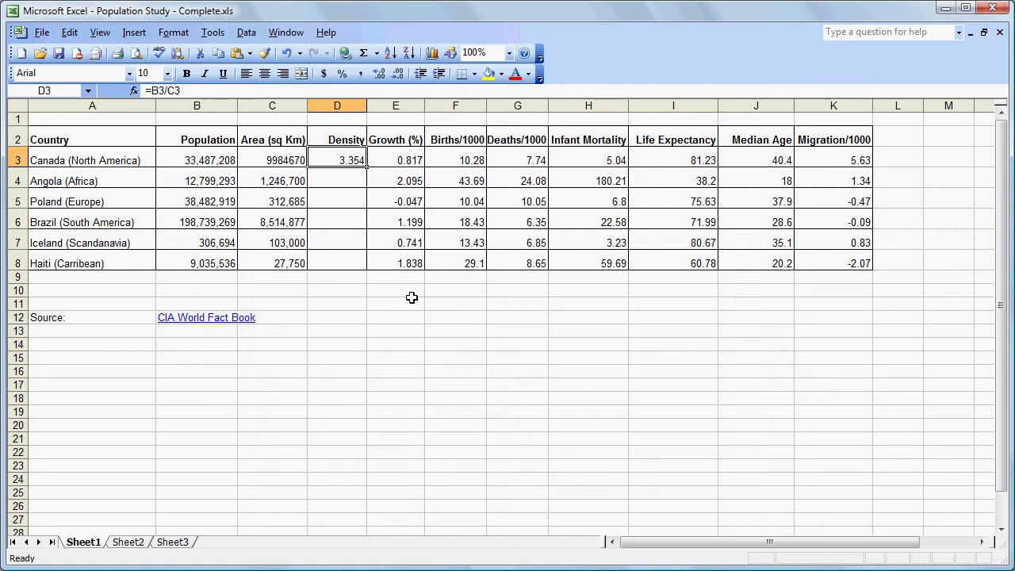
# Fill the D3 density formula down to D8, giving 10.267 through 325.605.
pyautogui.click(332, 183)
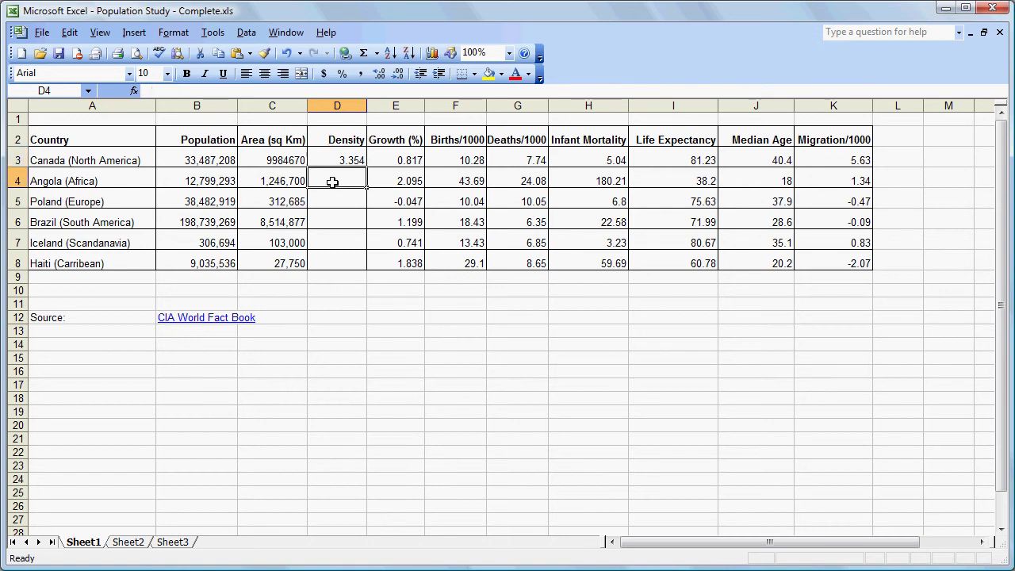
pyautogui.click(331, 201)
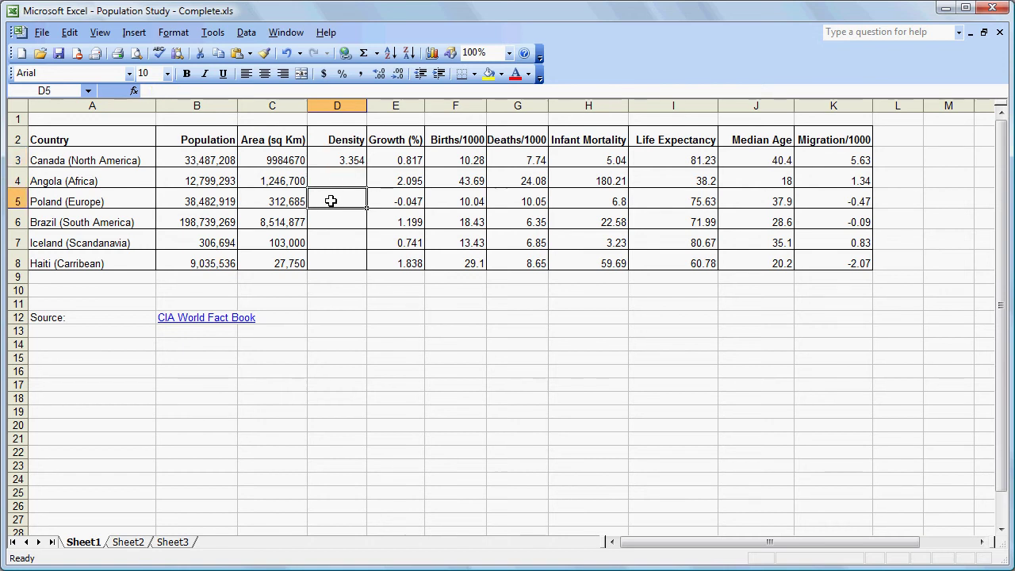
pyautogui.click(346, 158)
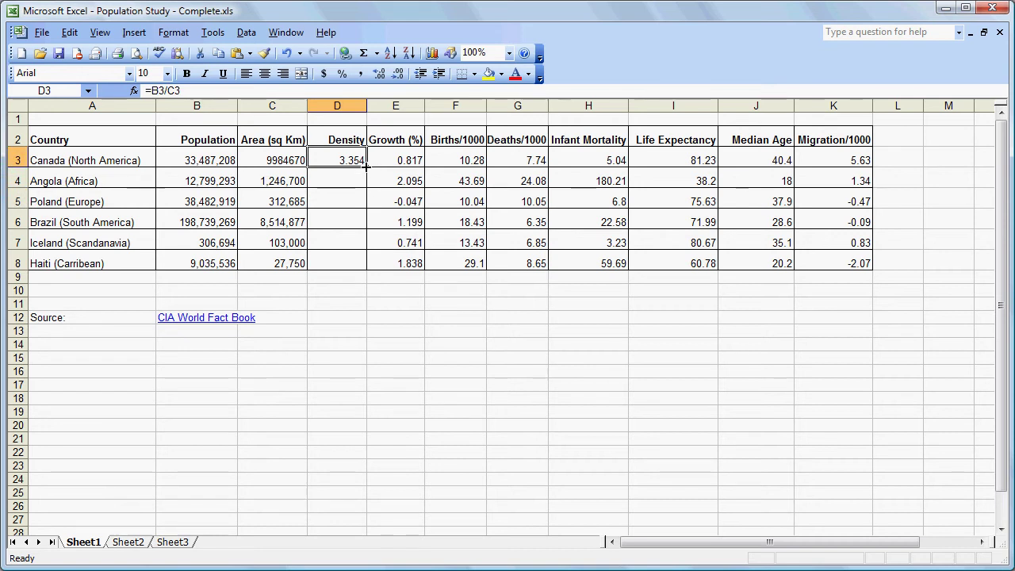
pyautogui.moveTo(366, 165); pyautogui.dragTo(367, 263)
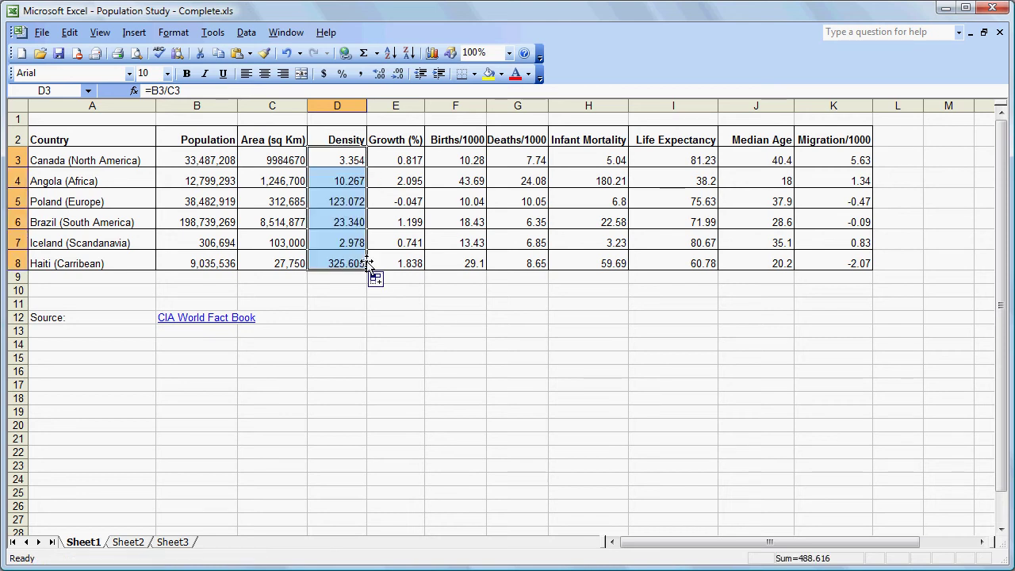
pyautogui.click(426, 336)
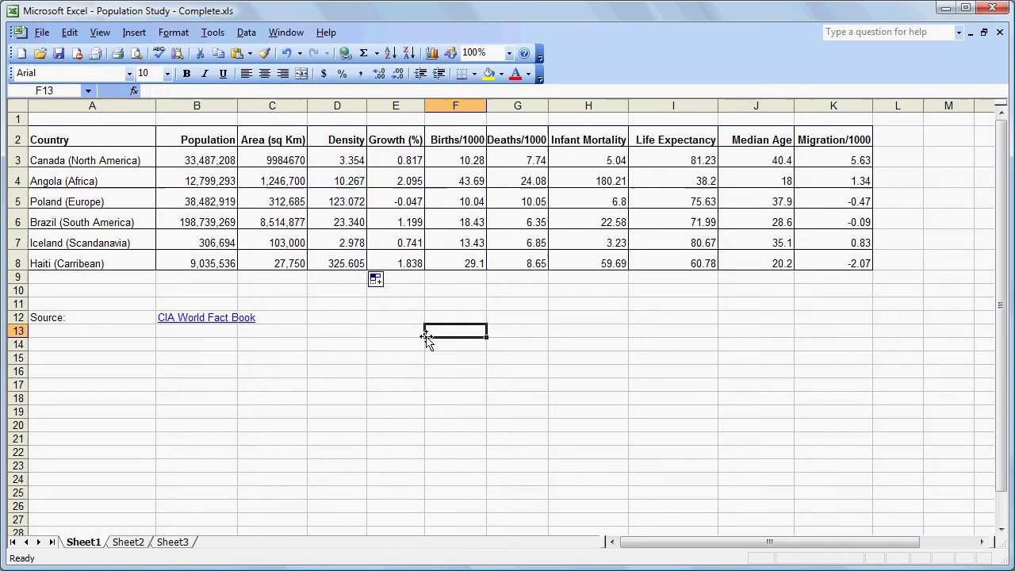
pyautogui.click(336, 201)
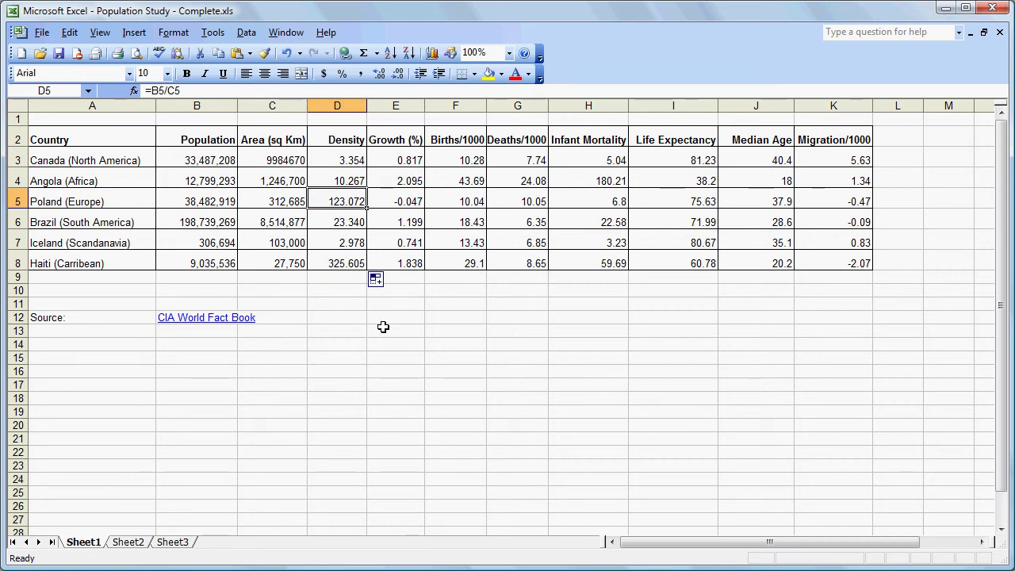
# Rename the Sheet1 worksheet tab to 'Data'.
pyautogui.rightClick(91, 547)
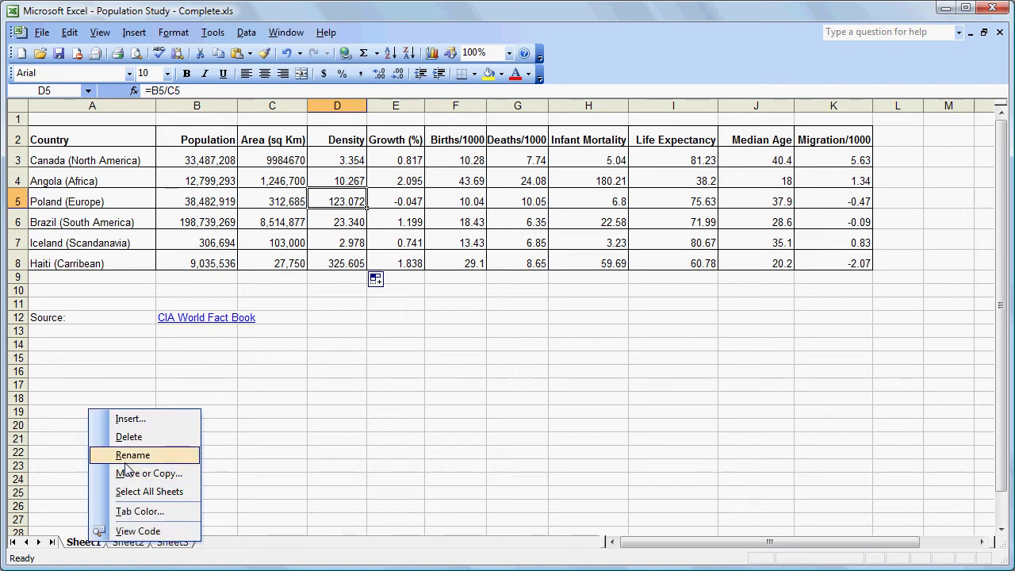
pyautogui.click(128, 456)
pyautogui.write('Data')
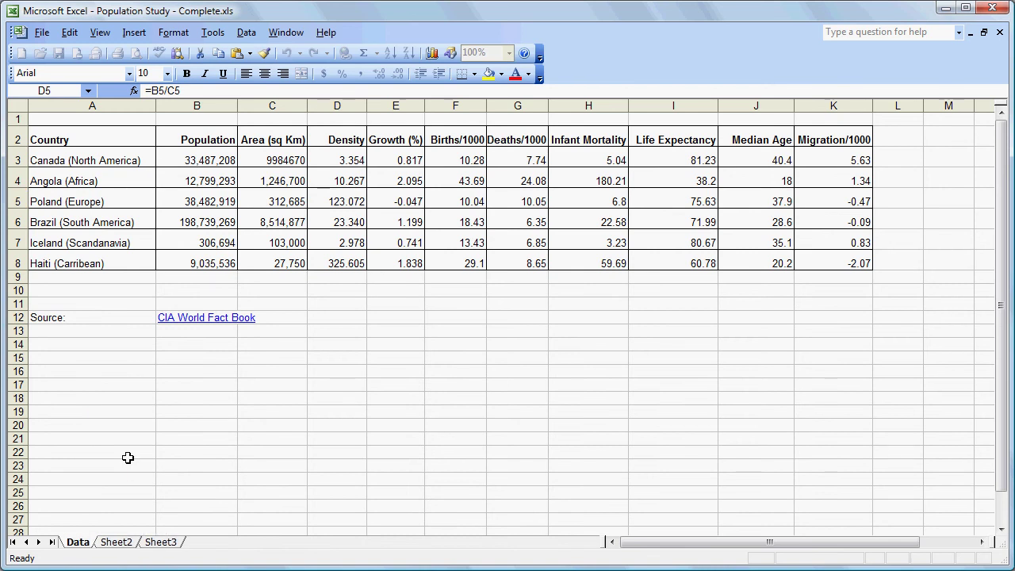
pyautogui.click(187, 439)
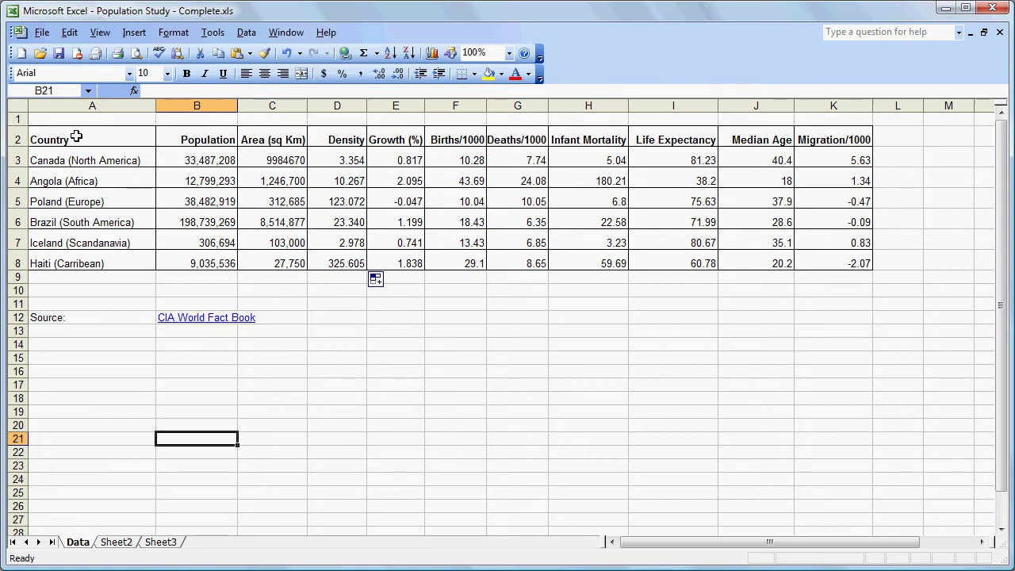
# Chart A2:B8 in the Chart Wizard as a Column chart with series in rows.
pyautogui.moveTo(76, 136); pyautogui.dragTo(194, 253)
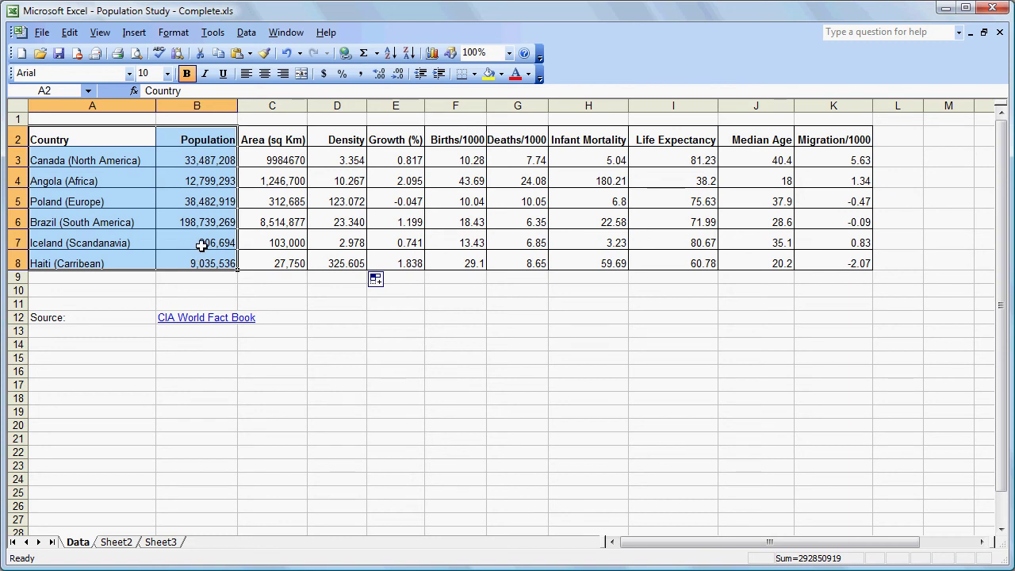
pyautogui.click(433, 54)
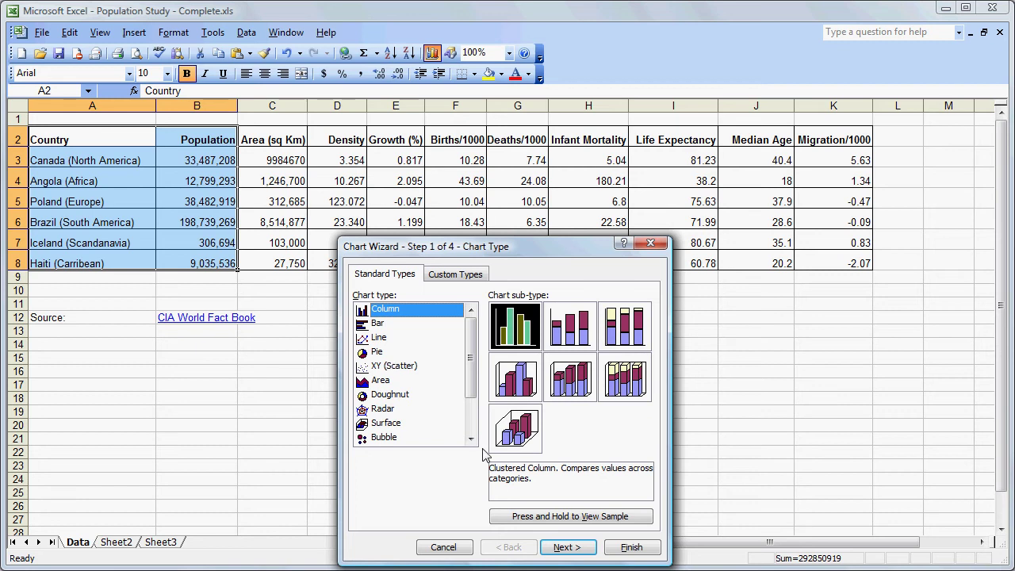
pyautogui.click(566, 547)
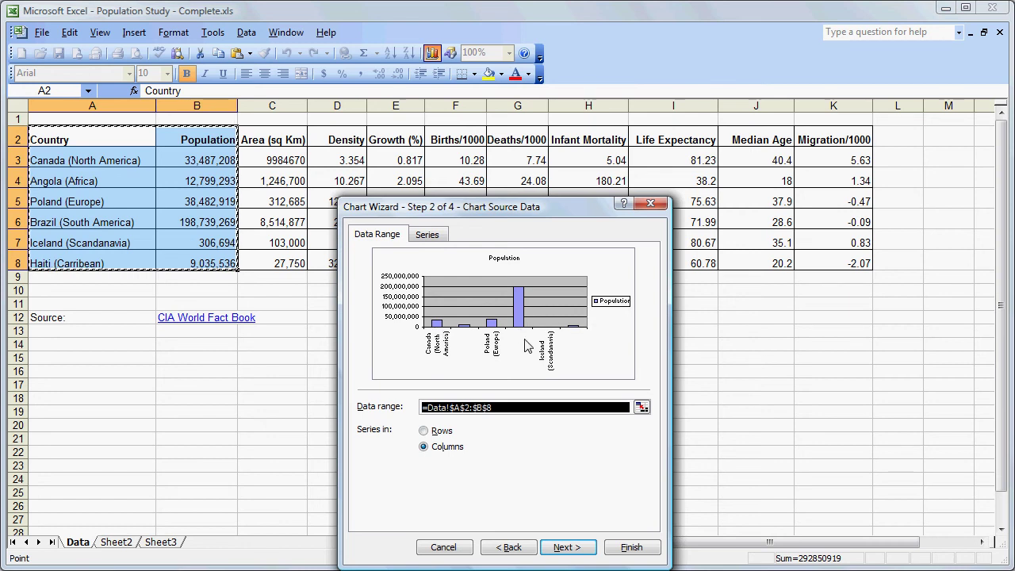
pyautogui.click(424, 431)
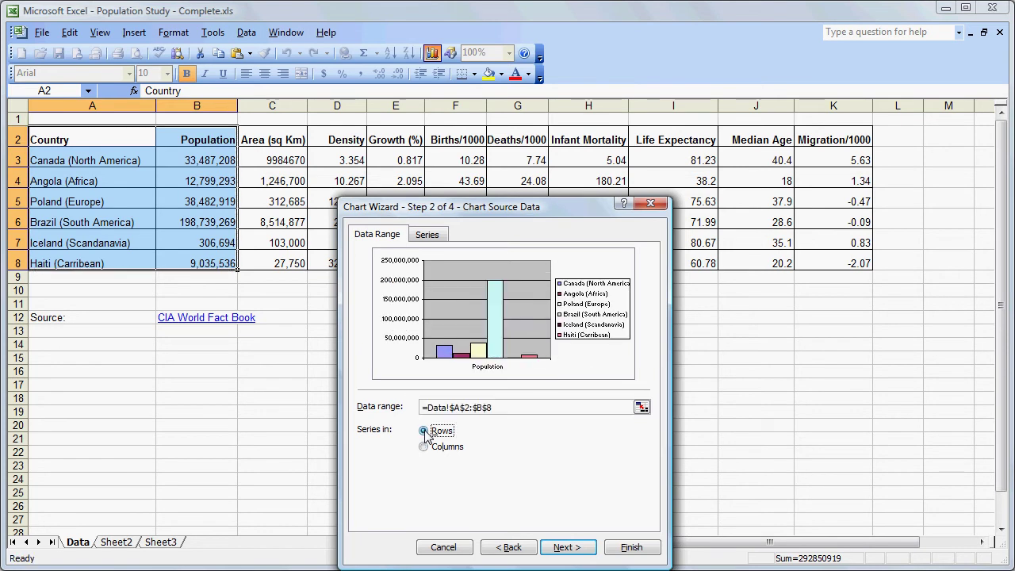
pyautogui.click(574, 549)
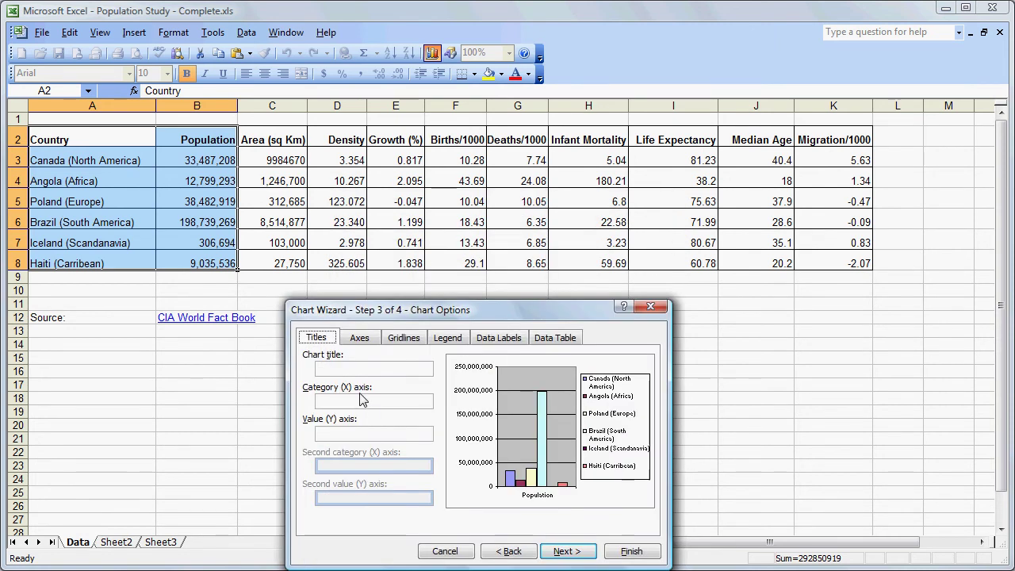
# Enter 'Population' as the chart title.
pyautogui.click(355, 369)
pyautogui.write('Population')
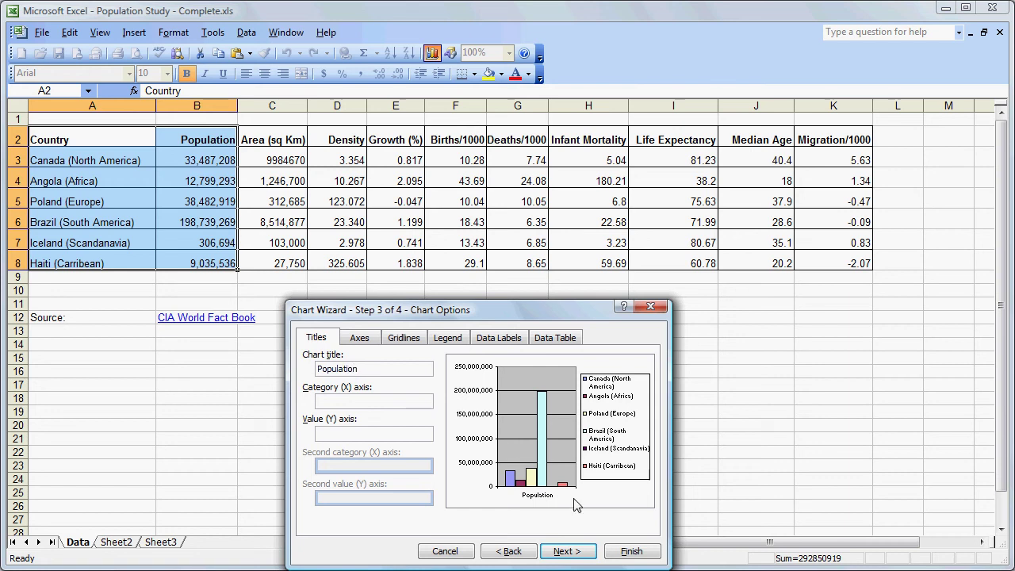
pyautogui.click(569, 553)
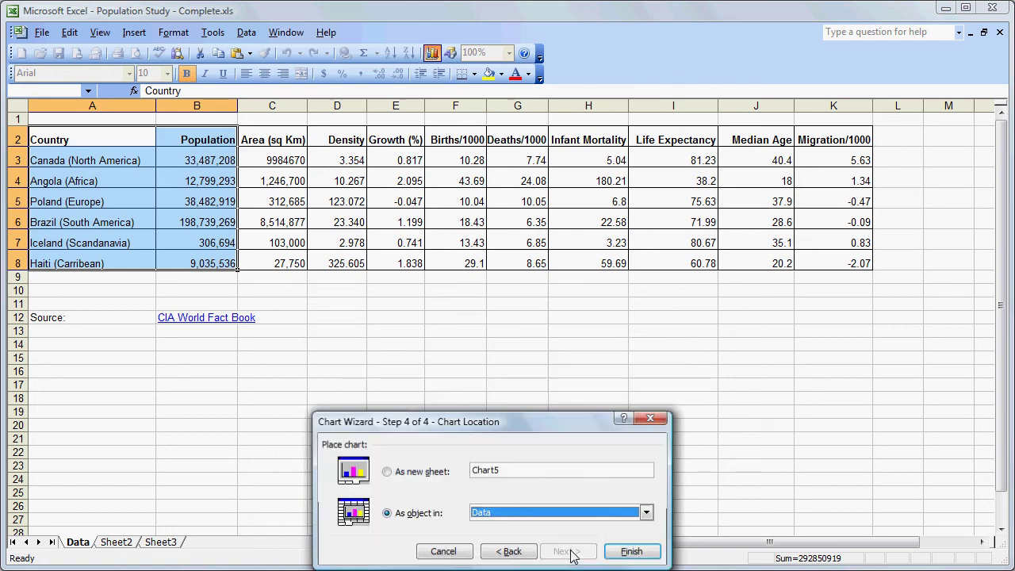
# Place the chart on a new sheet named 'Population' instead of Chart5.
pyautogui.click(387, 473)
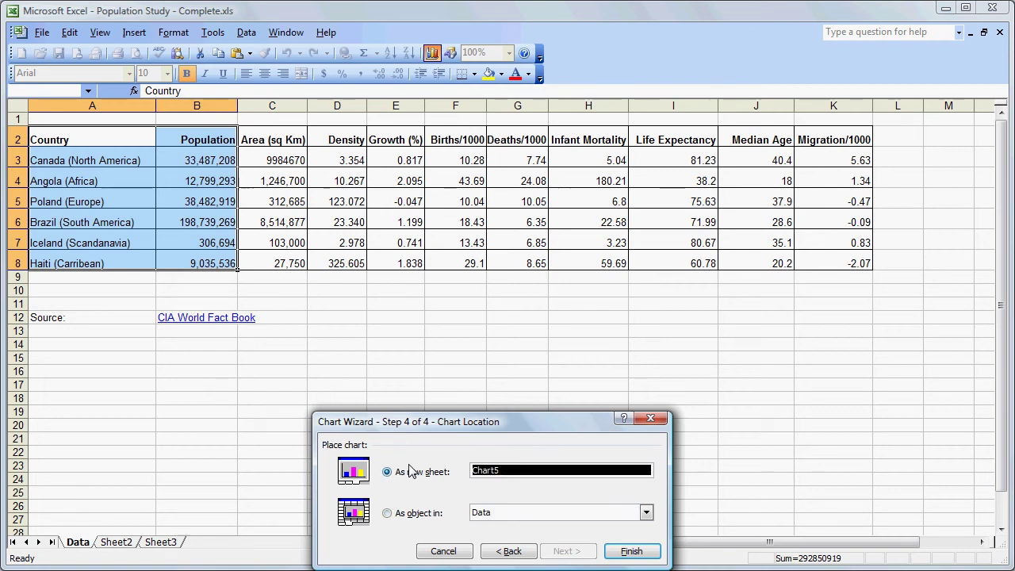
pyautogui.click(502, 470)
pyautogui.press('BackSpace')
pyautogui.press('BackSpace')
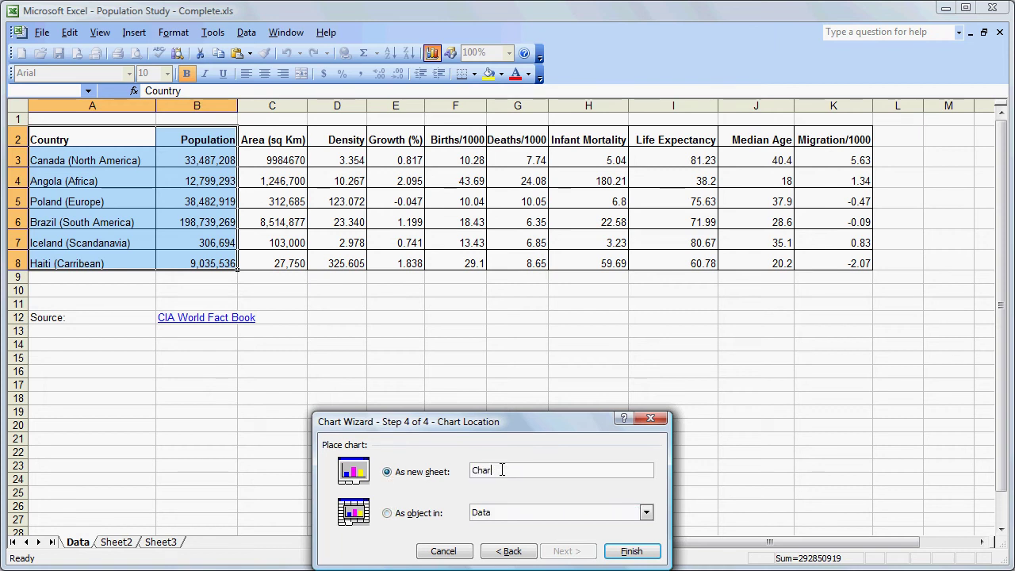
pyautogui.write('Population')
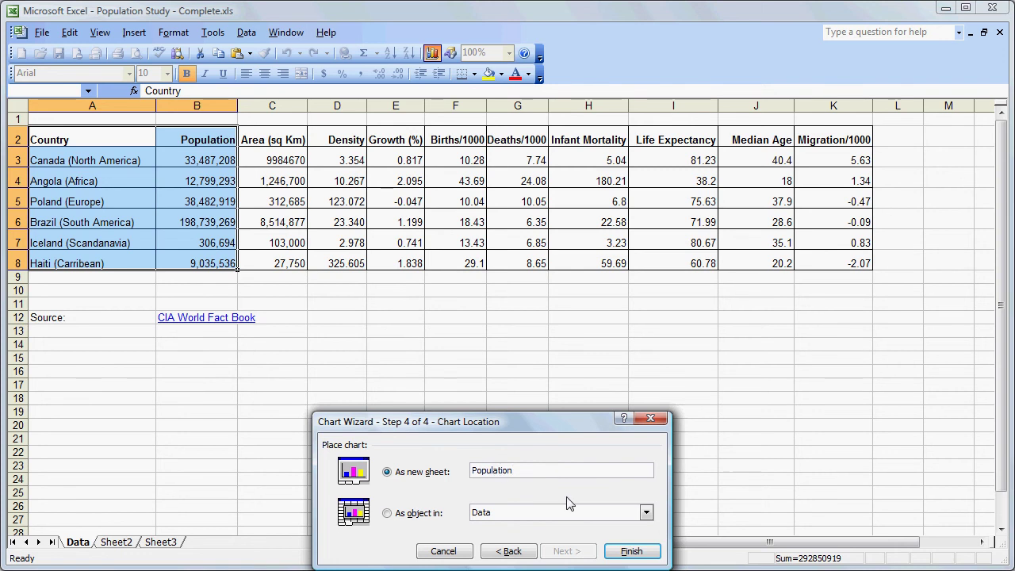
pyautogui.click(632, 551)
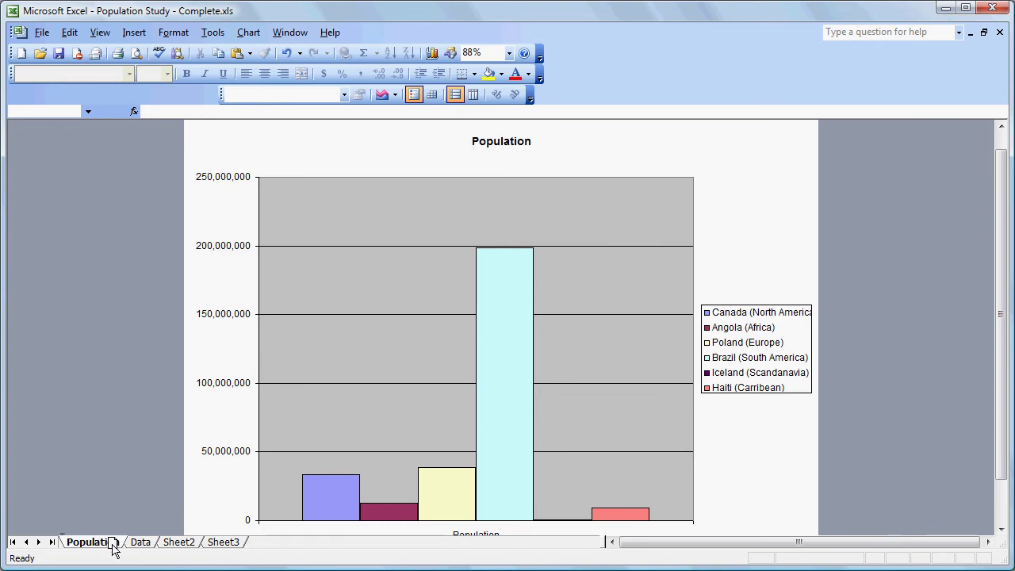
# Move the Population sheet after Data and return to the Data worksheet, deselected.
pyautogui.moveTo(150, 543); pyautogui.dragTo(160, 546)
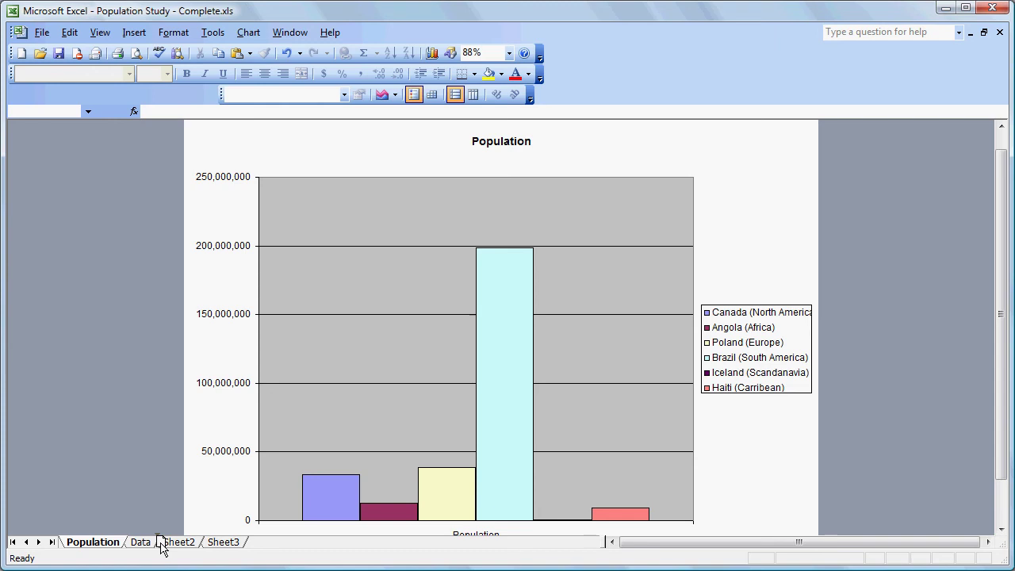
pyautogui.moveTo(161, 545); pyautogui.dragTo(160, 546)
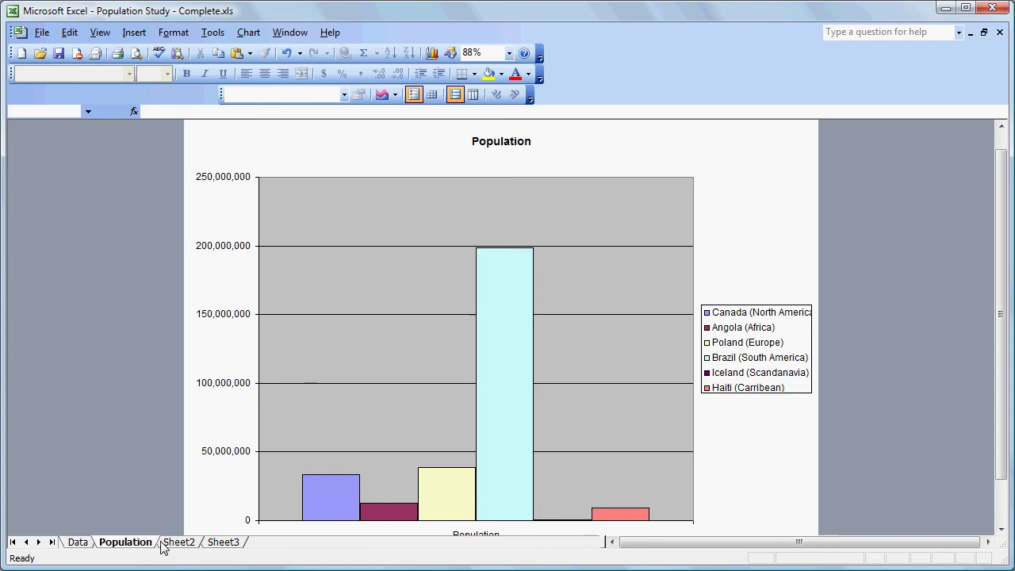
pyautogui.click(86, 543)
pyautogui.click(117, 544)
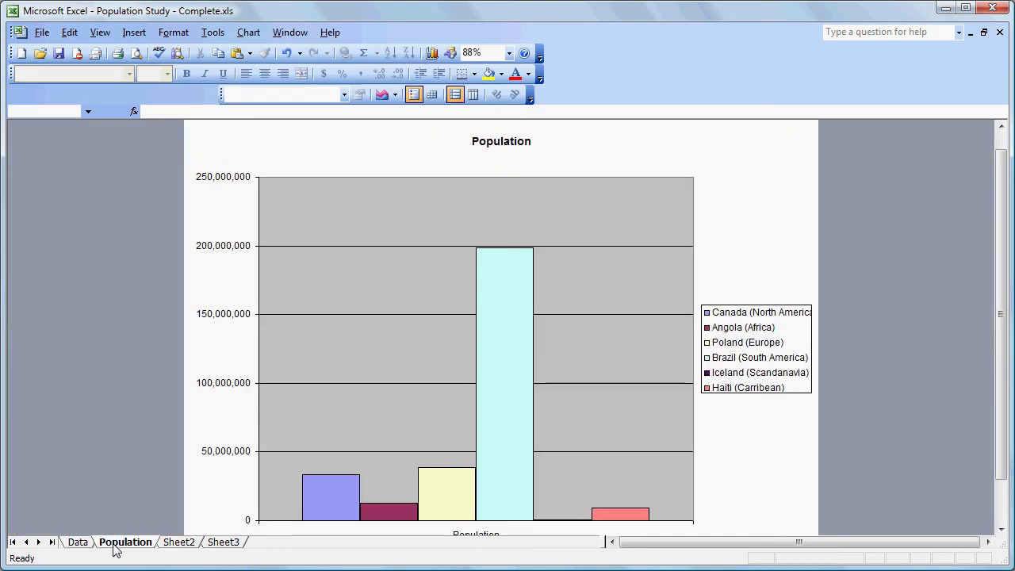
pyautogui.click(83, 546)
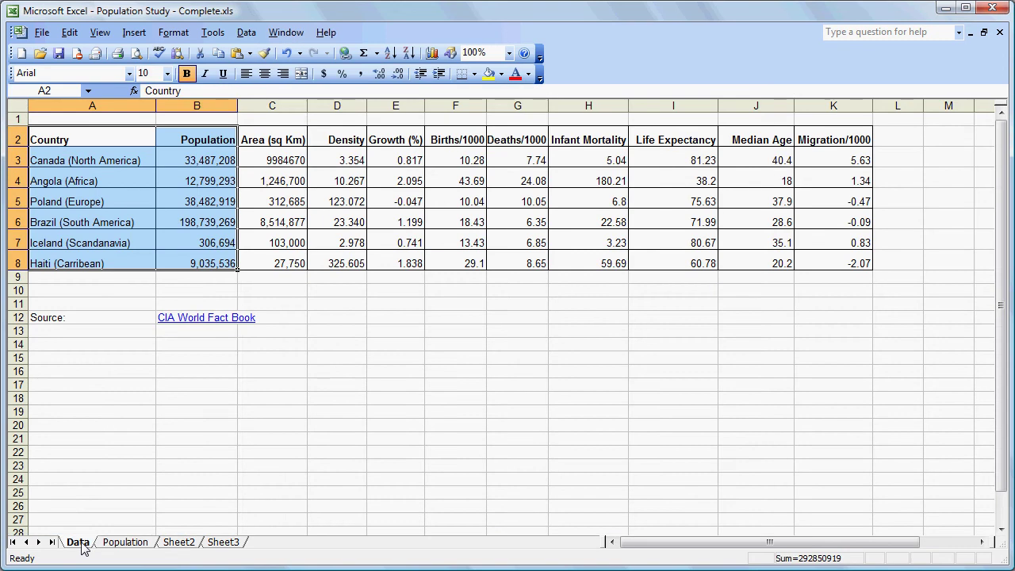
pyautogui.click(419, 370)
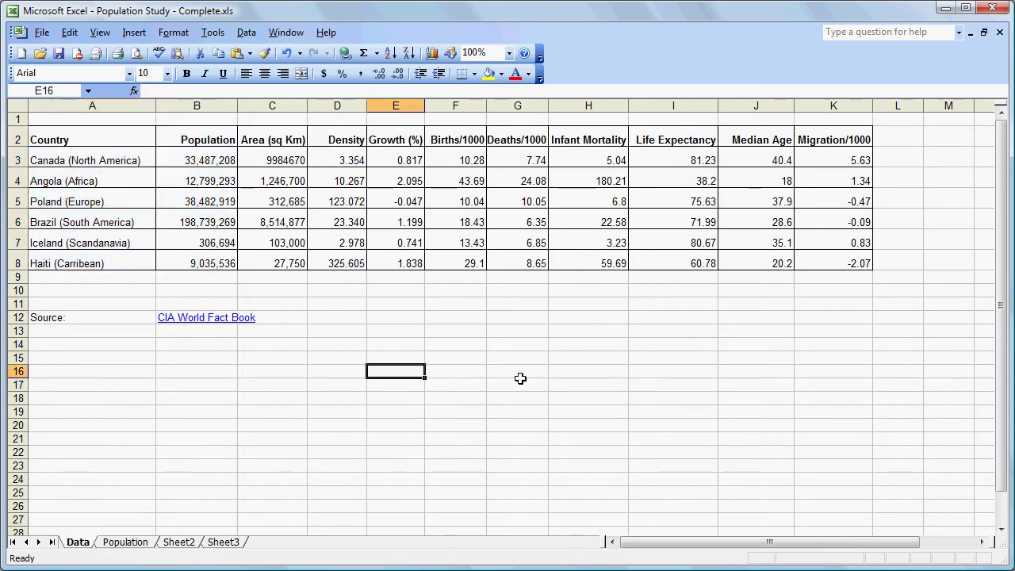
# Select country names A2:A8 plus Density D2:D8 and launch the Chart Wizard.
pyautogui.moveTo(101, 140); pyautogui.dragTo(106, 254)
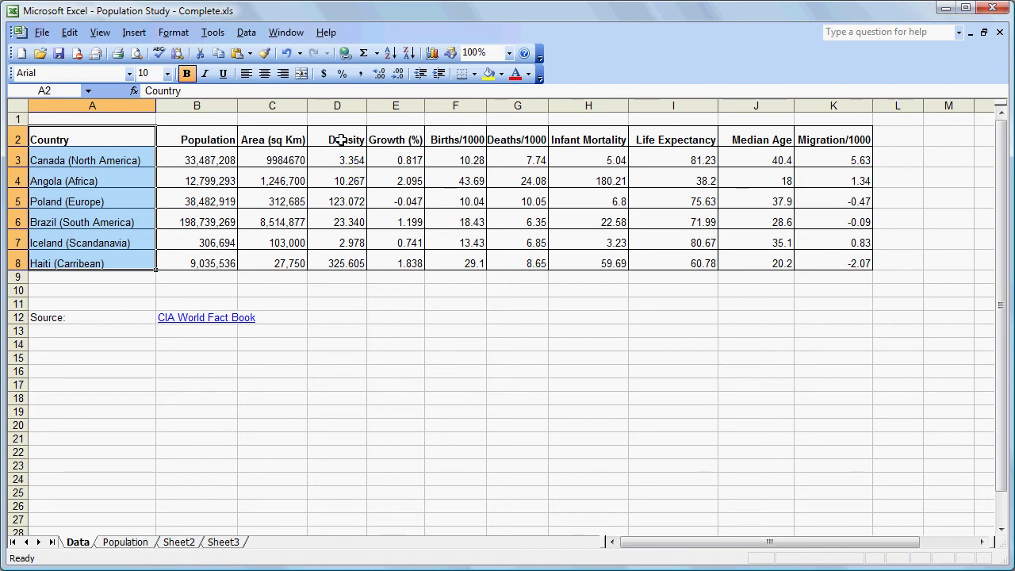
pyautogui.moveTo(341, 140); pyautogui.dragTo(345, 270)
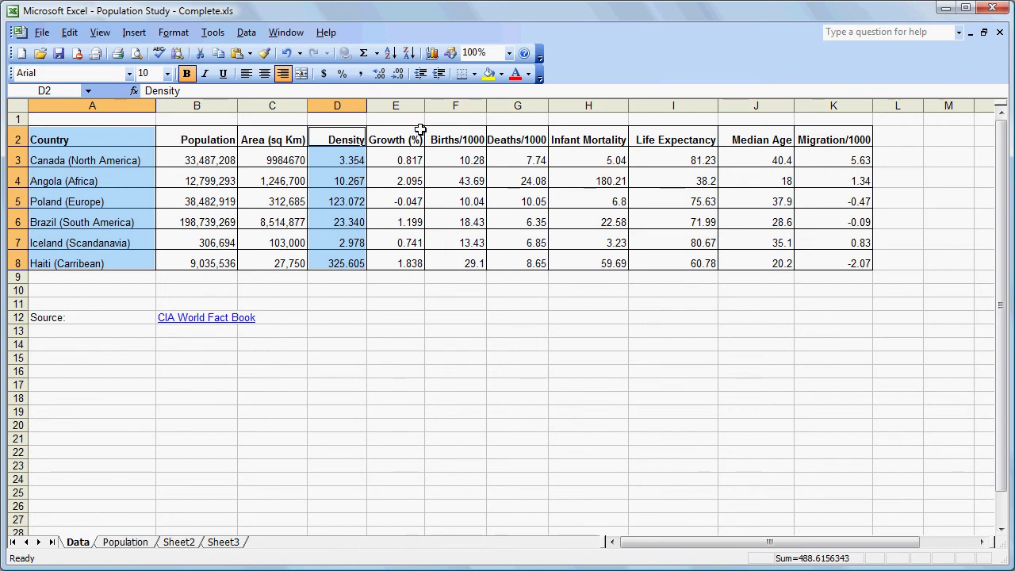
pyautogui.click(433, 53)
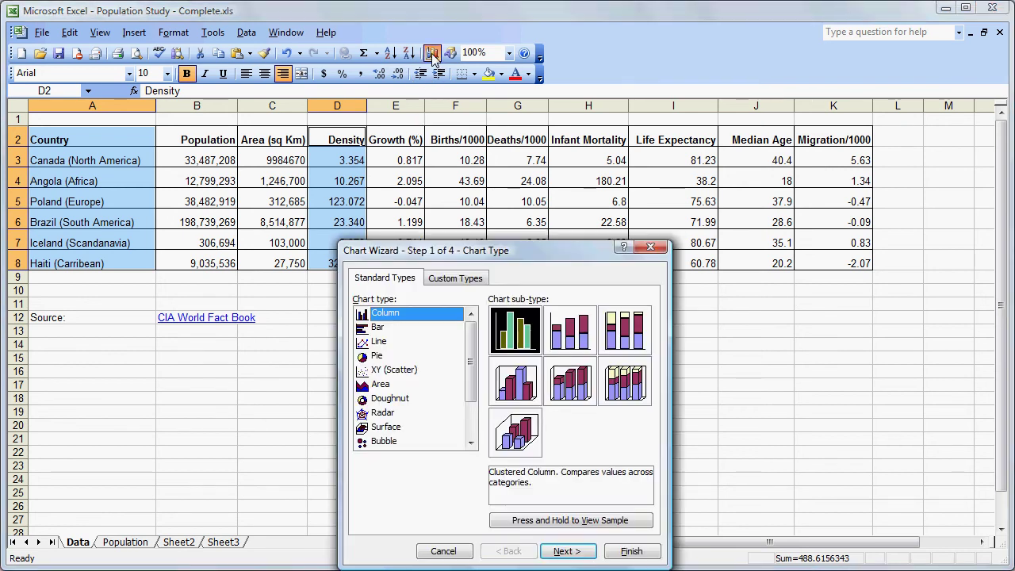
# Keep the column chart type and plot each country as its own series in rows.
pyautogui.click(566, 551)
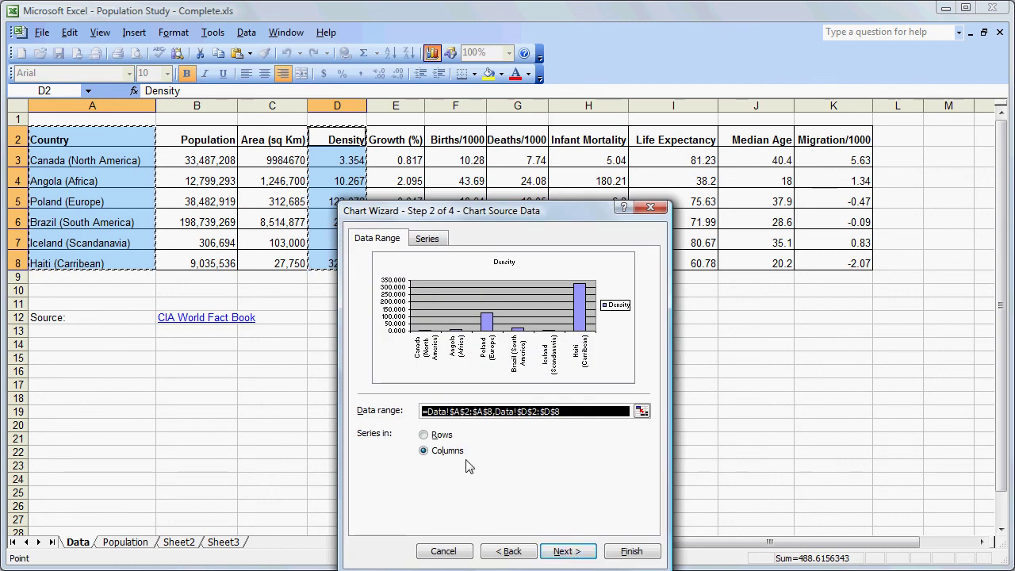
pyautogui.click(425, 435)
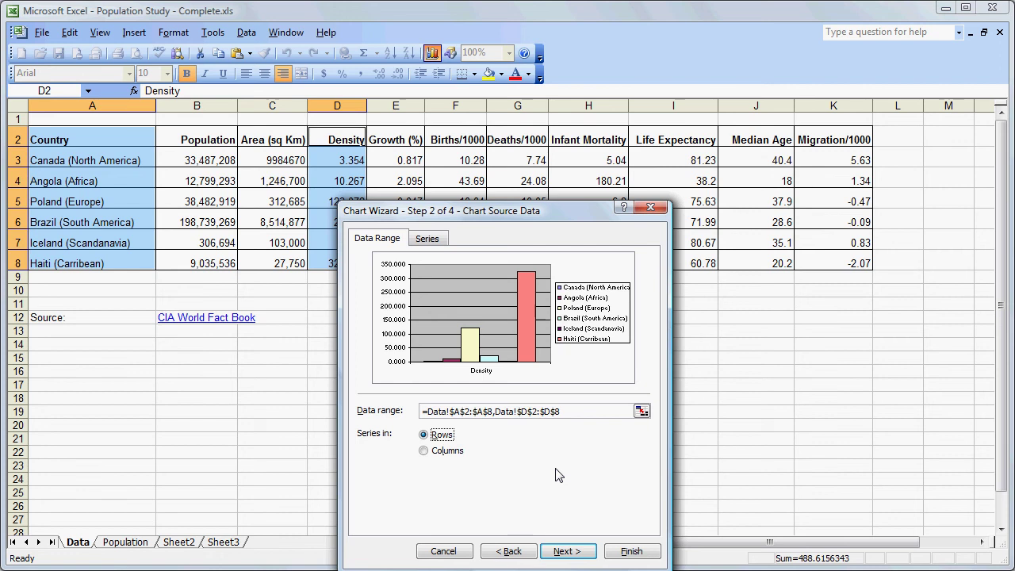
pyautogui.click(563, 551)
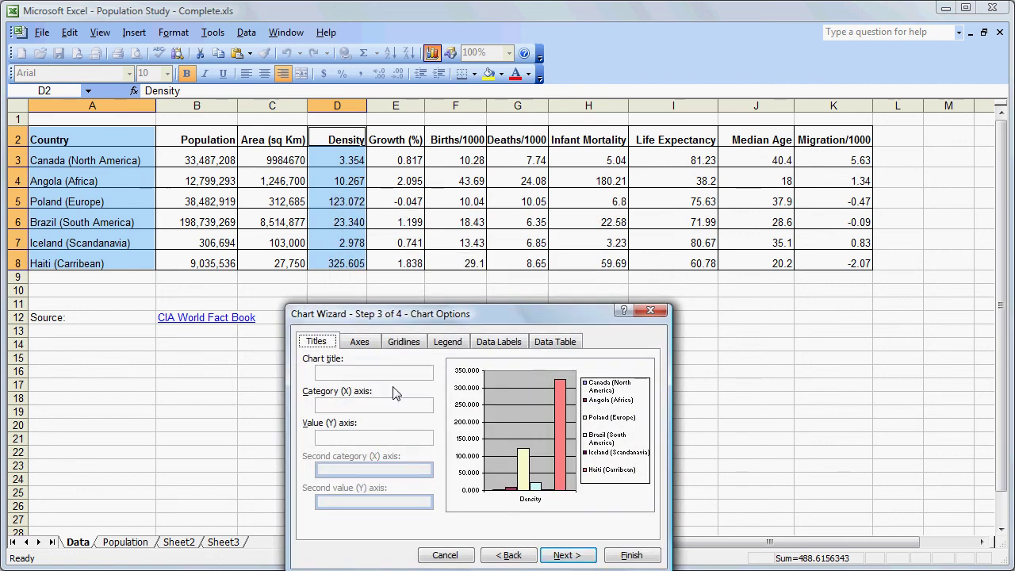
# Title the chart 'Population Density' and label the value axis 'Persons per Sq Km'.
pyautogui.click(392, 372)
pyautogui.write('Population Density')
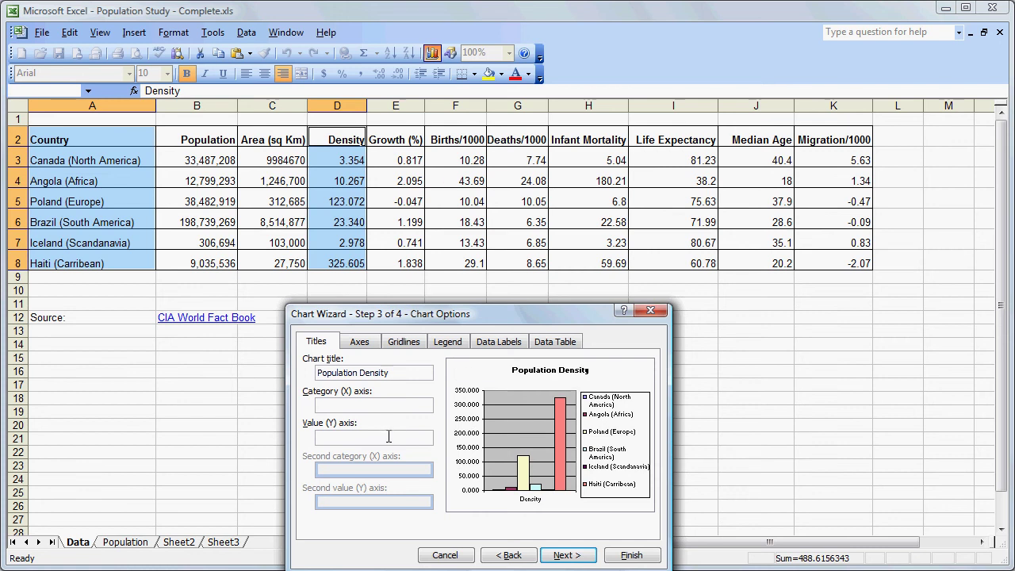
pyautogui.write('Persons per Sq Km')
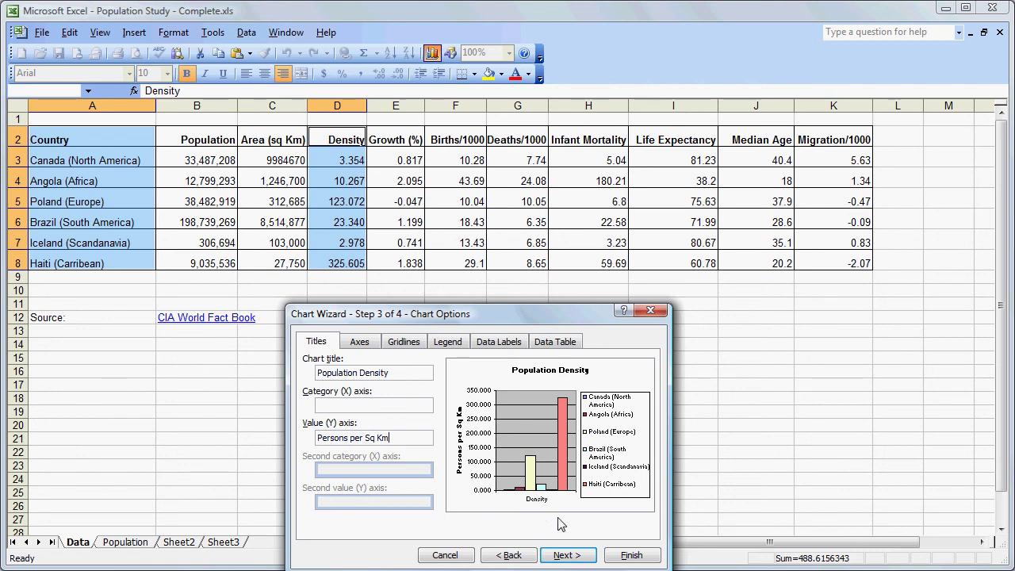
# Place the density chart on a new sheet, renaming Chart6 to 'Pop Density'.
pyautogui.click(564, 555)
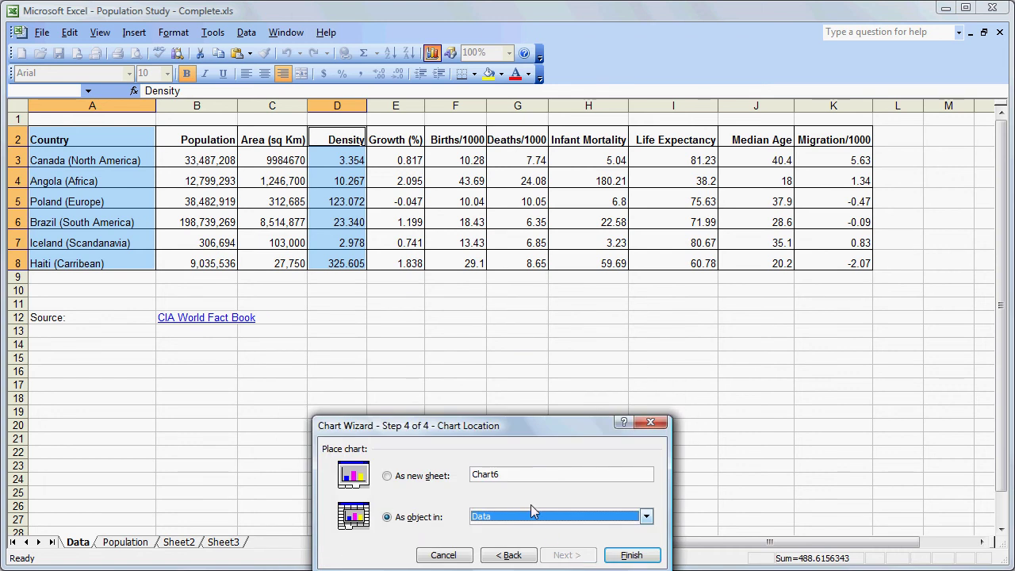
pyautogui.moveTo(490, 468); pyautogui.dragTo(397, 439)
pyautogui.write('Pop Density')
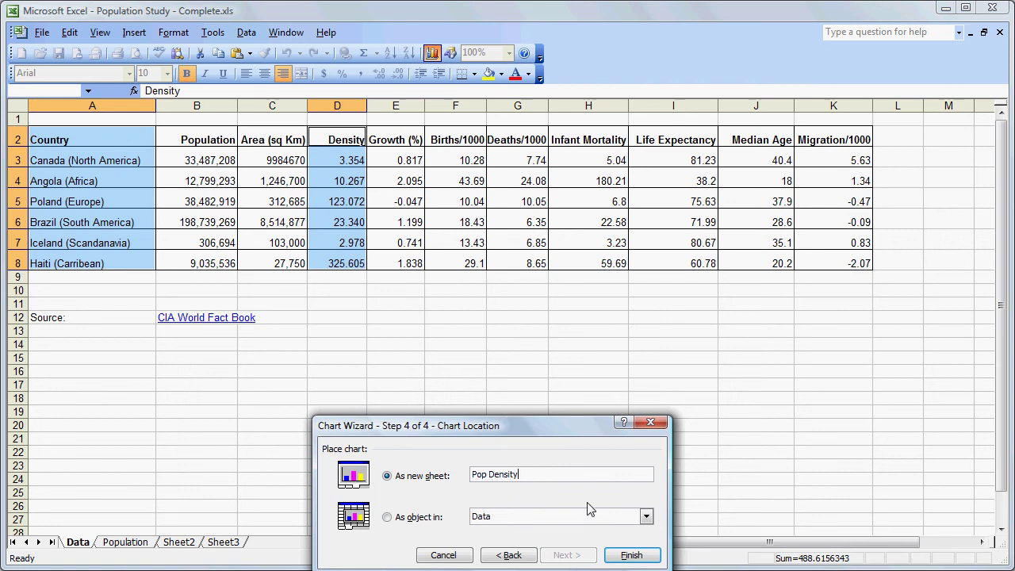
pyautogui.click(623, 557)
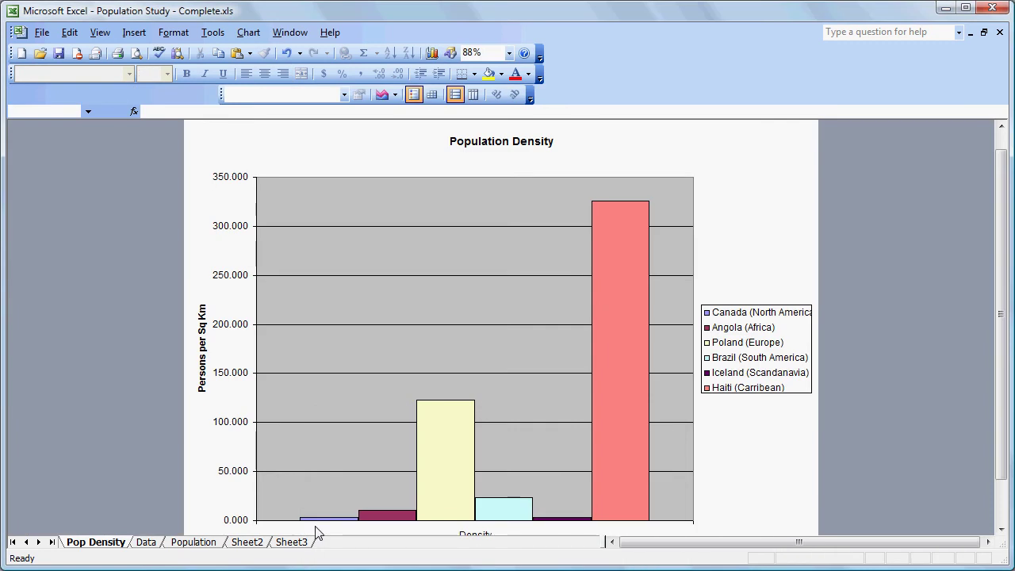
# Move the Pop Density sheet after Population, then return to the Data sheet and deselect the cells.
pyautogui.moveTo(109, 546); pyautogui.dragTo(233, 547)
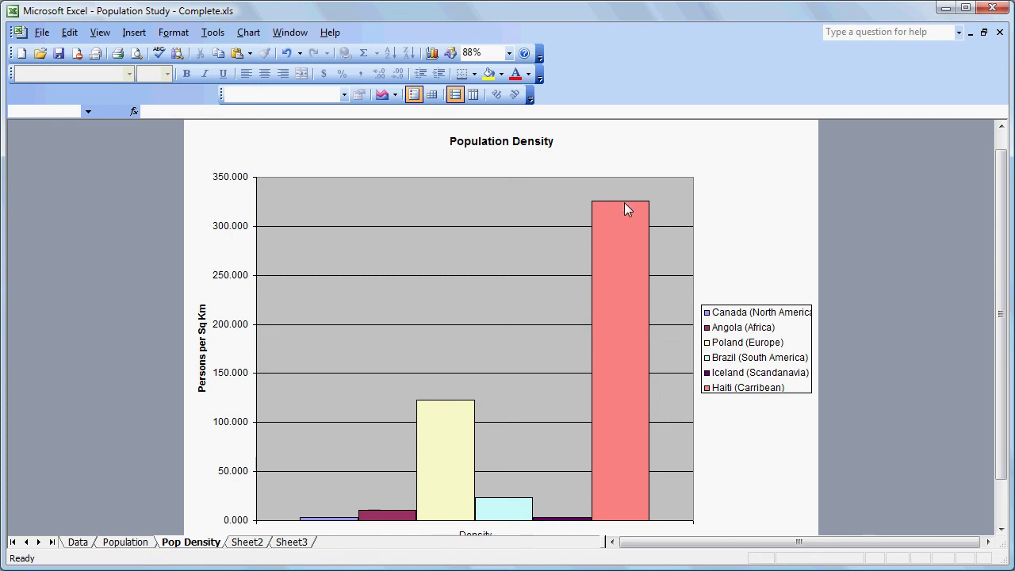
pyautogui.moveTo(625, 205)
pyautogui.click(78, 543)
pyautogui.click(267, 384)
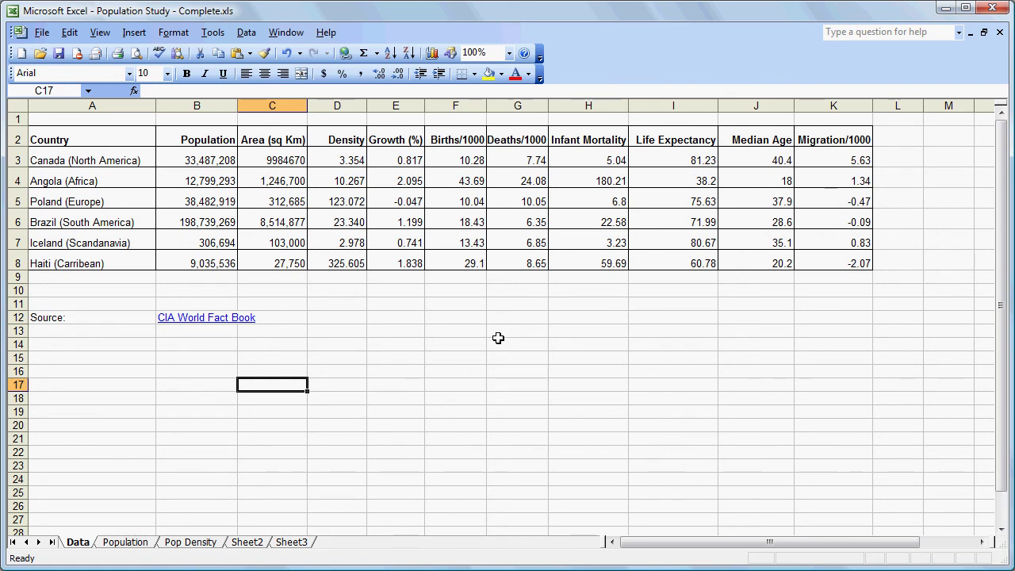
# Select countries A2:A8 with Births/Deaths F2:G8 and Migration K2:K8, then launch the Chart Wizard.
pyautogui.click(111, 138)
pyautogui.moveTo(111, 138); pyautogui.dragTo(118, 266)
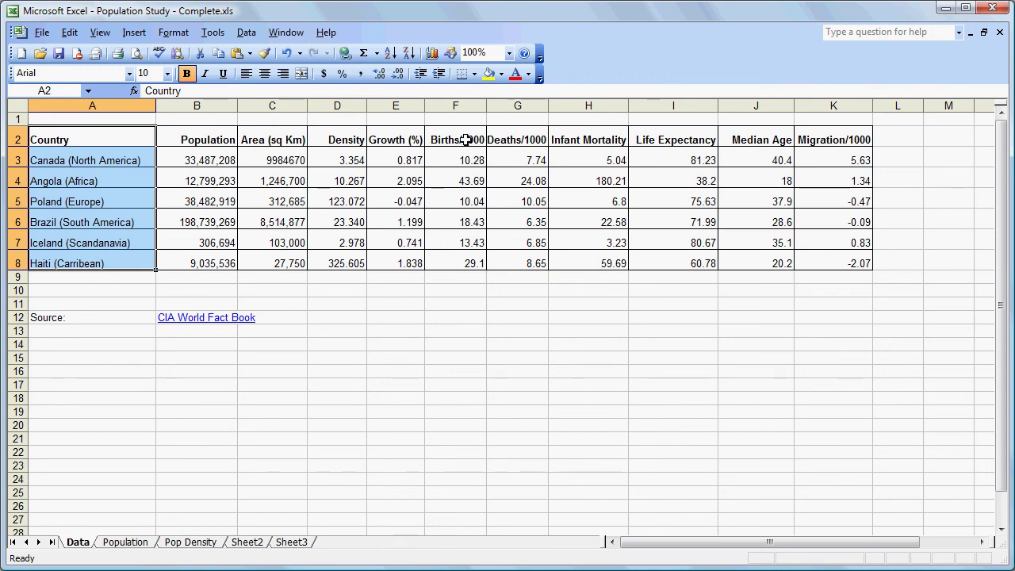
pyautogui.moveTo(466, 140); pyautogui.dragTo(524, 259)
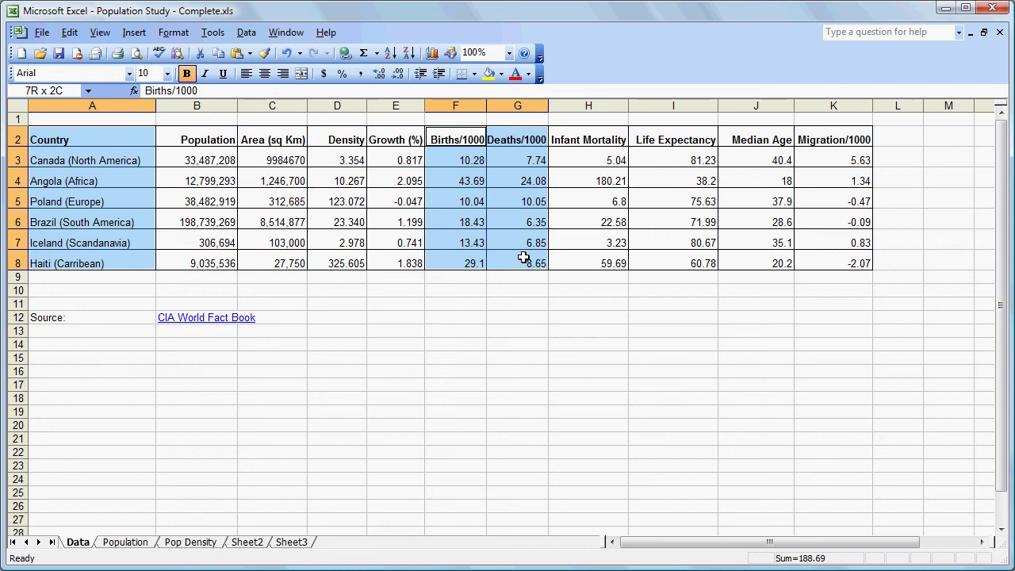
pyautogui.moveTo(524, 255); pyautogui.dragTo(524, 255)
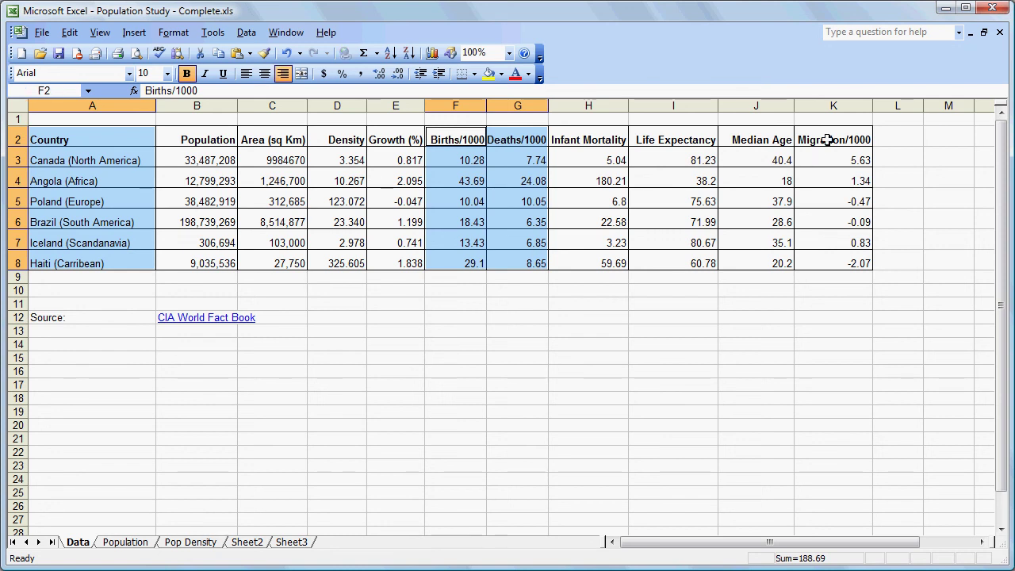
pyautogui.moveTo(827, 140); pyautogui.dragTo(834, 252)
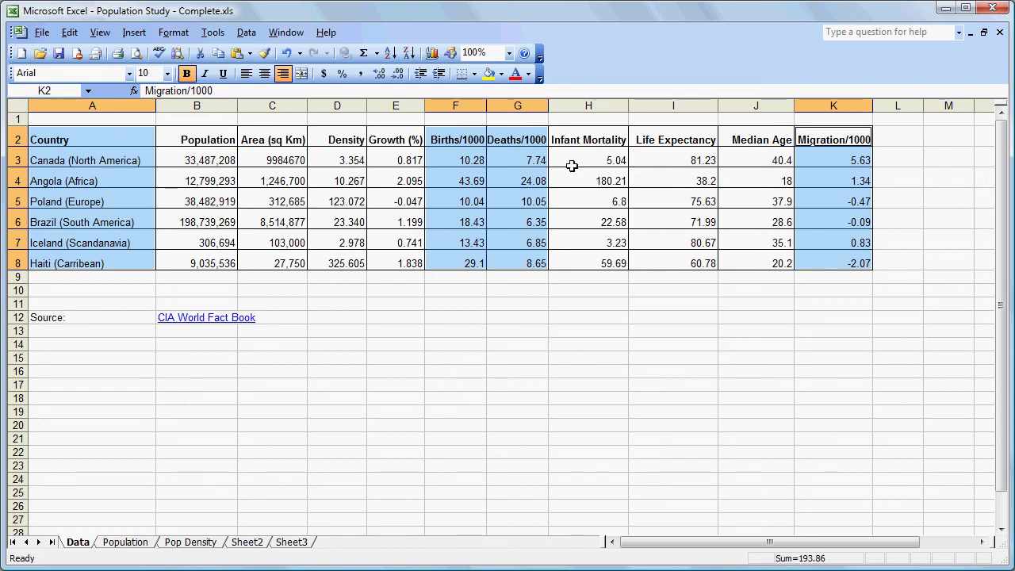
pyautogui.click(430, 56)
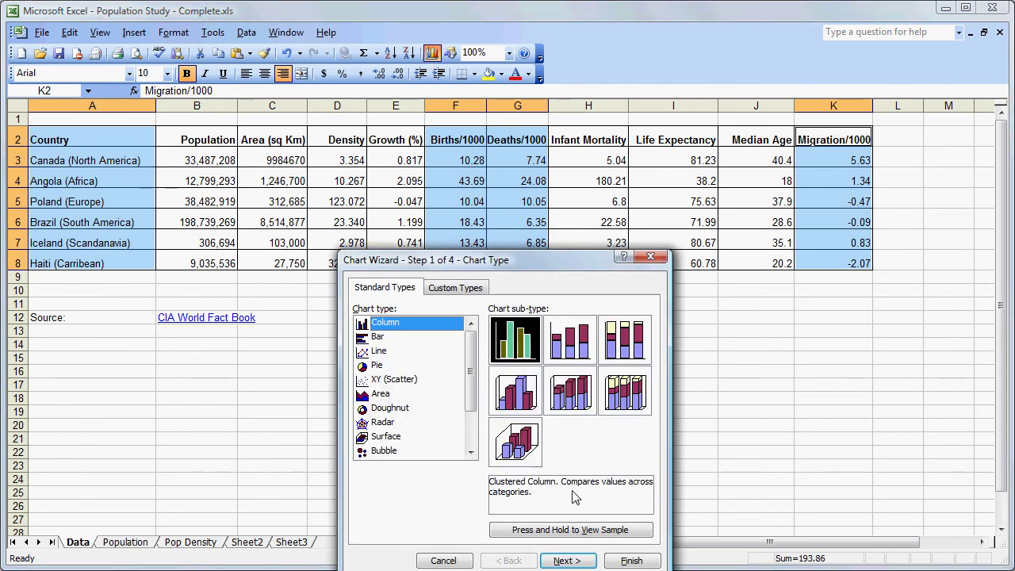
# Keep the Clustered Column type and plot the series by columns.
pyautogui.click(573, 561)
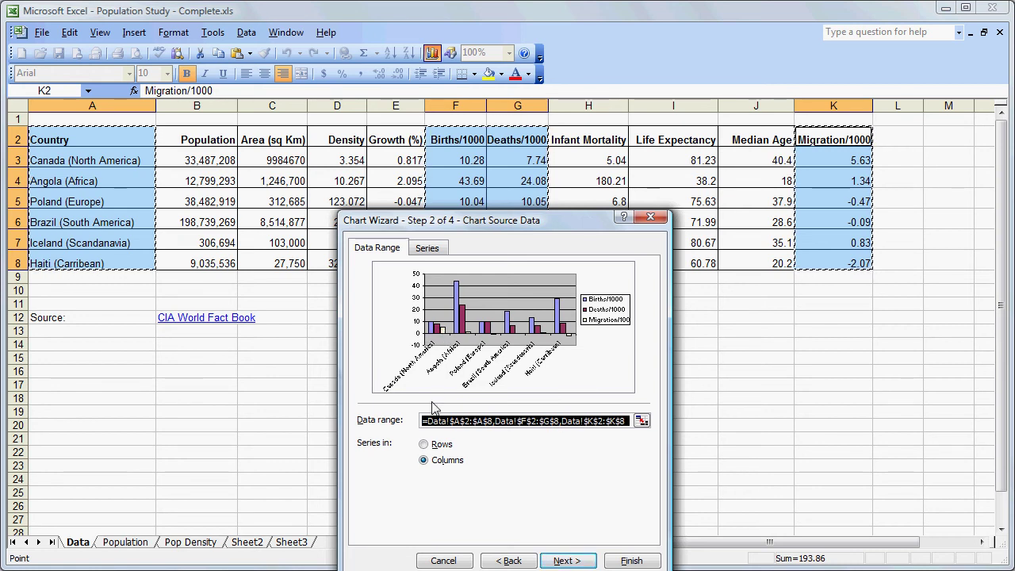
pyautogui.click(424, 445)
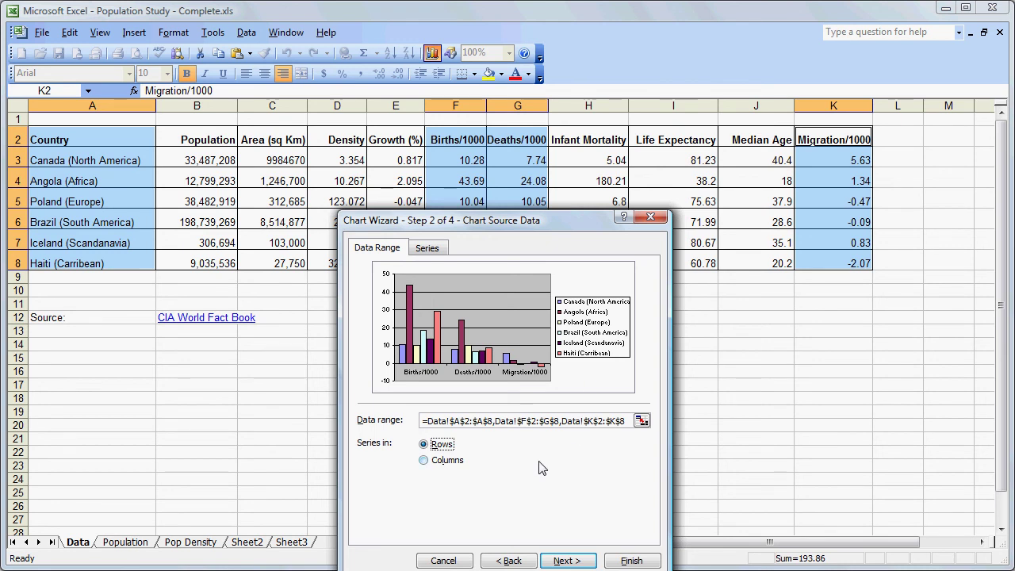
pyautogui.click(425, 462)
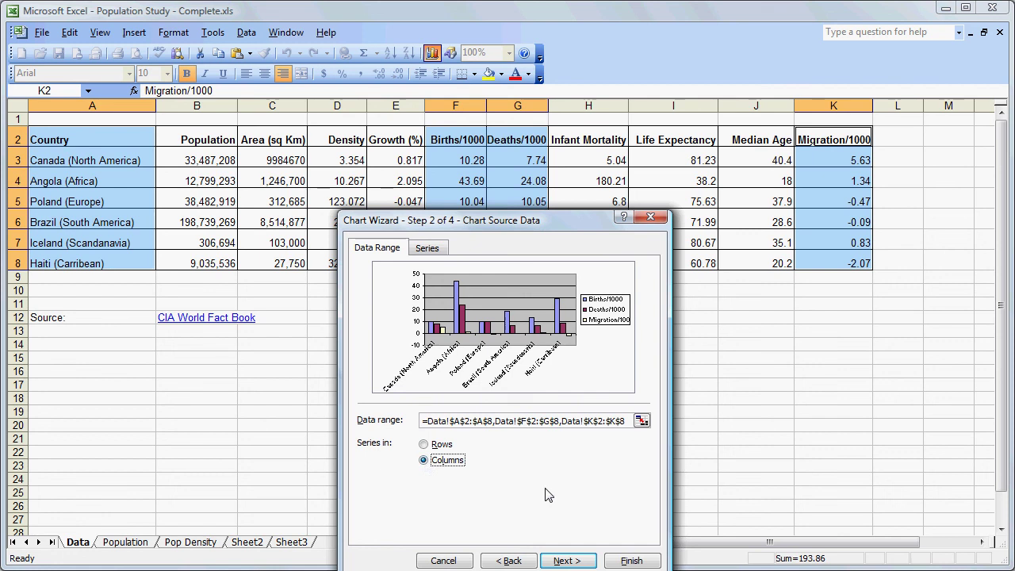
pyautogui.click(565, 561)
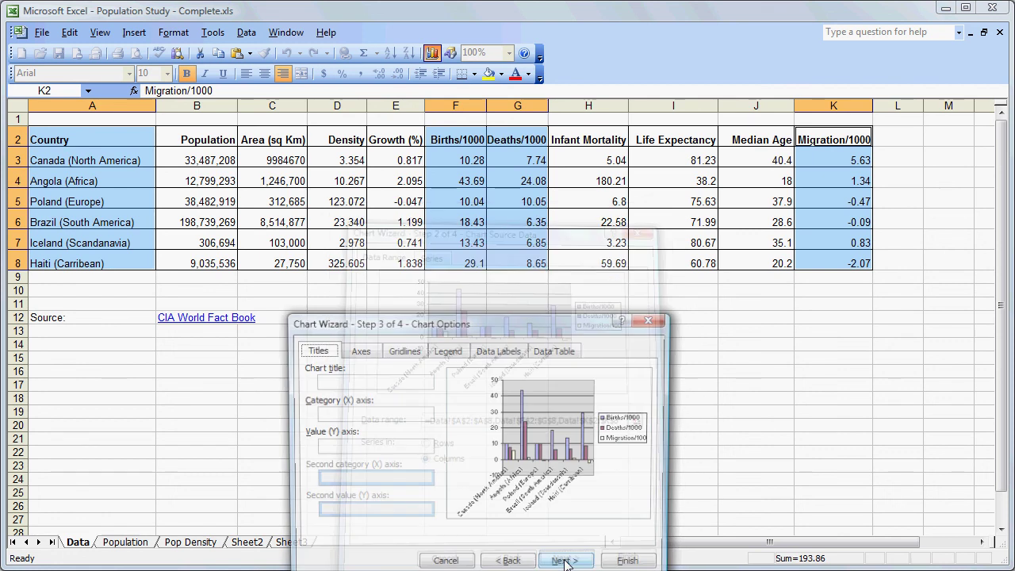
# Title the chart 'Population Changes' and label the value axis 'Persons per 1000'.
pyautogui.click(384, 381)
pyautogui.write('P')
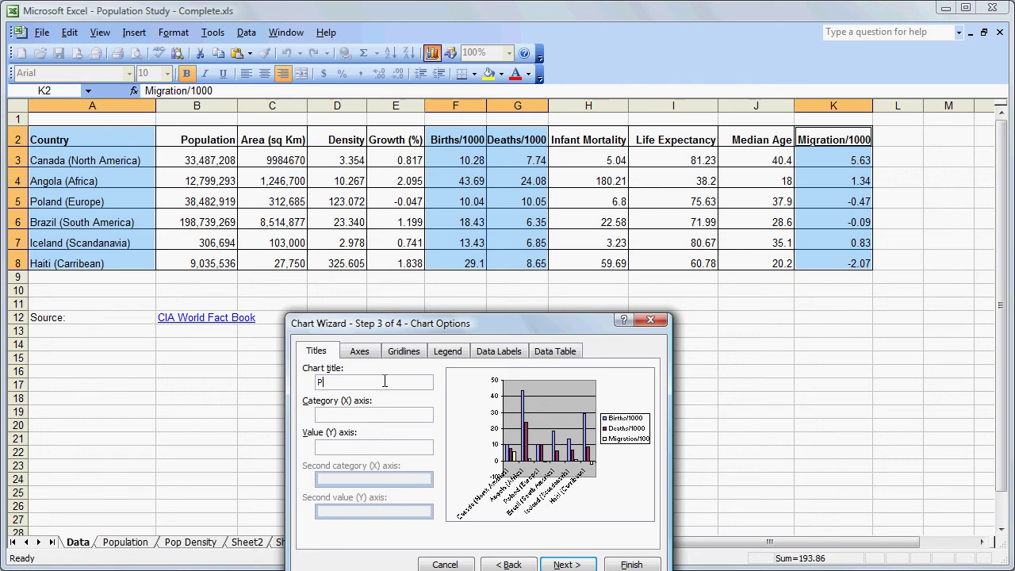
pyautogui.write('opulation Changes')
pyautogui.click(376, 446)
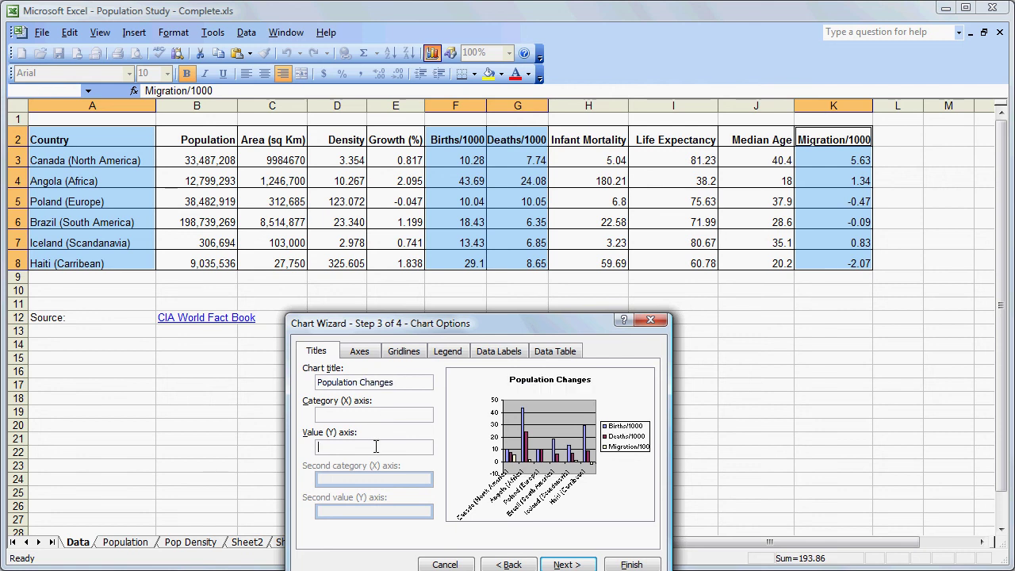
pyautogui.write('Persons per 1000')
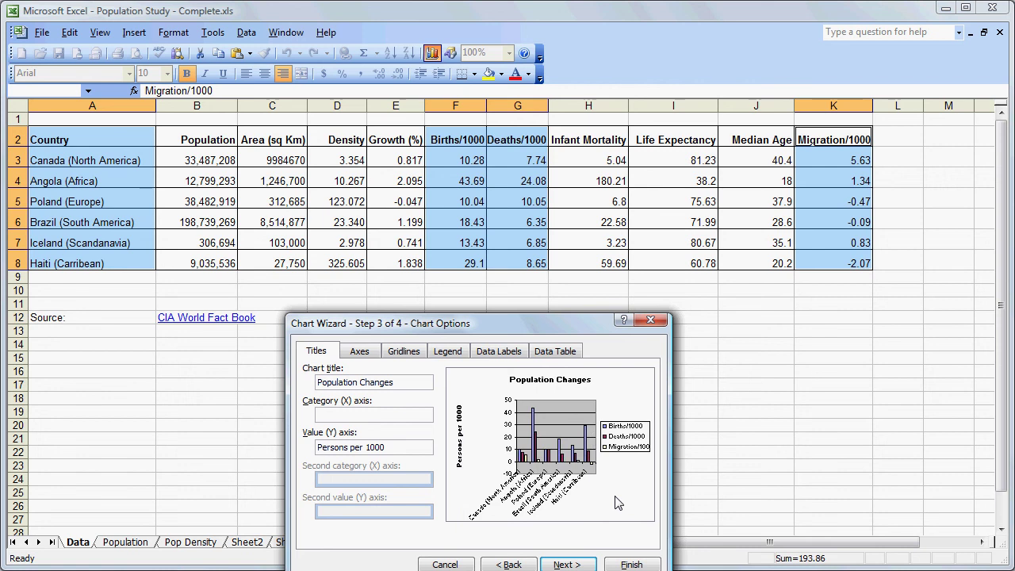
pyautogui.click(567, 565)
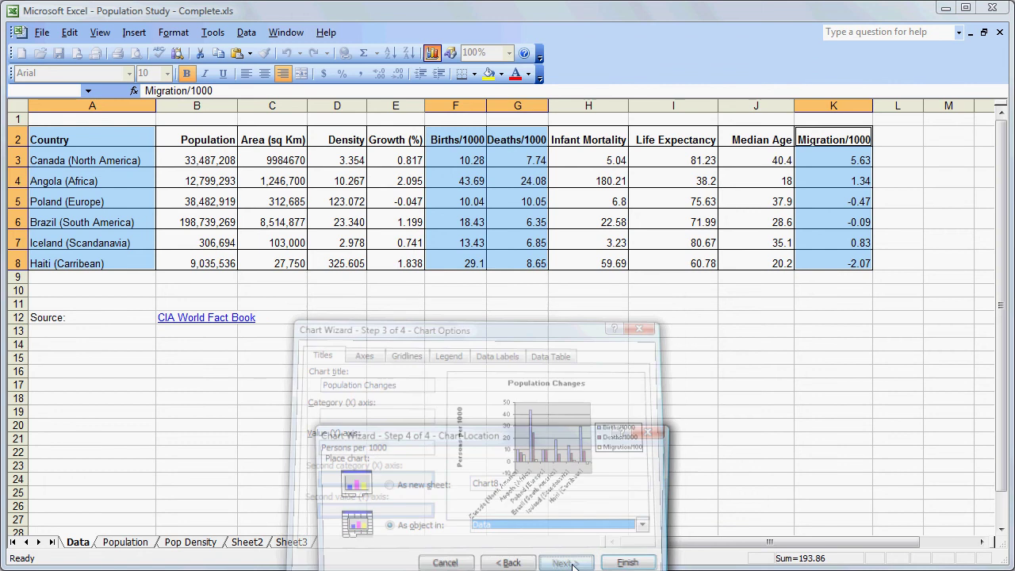
# Put the chart on a new sheet named 'Pop Change' and move it after Population.
pyautogui.doubleClick(495, 482)
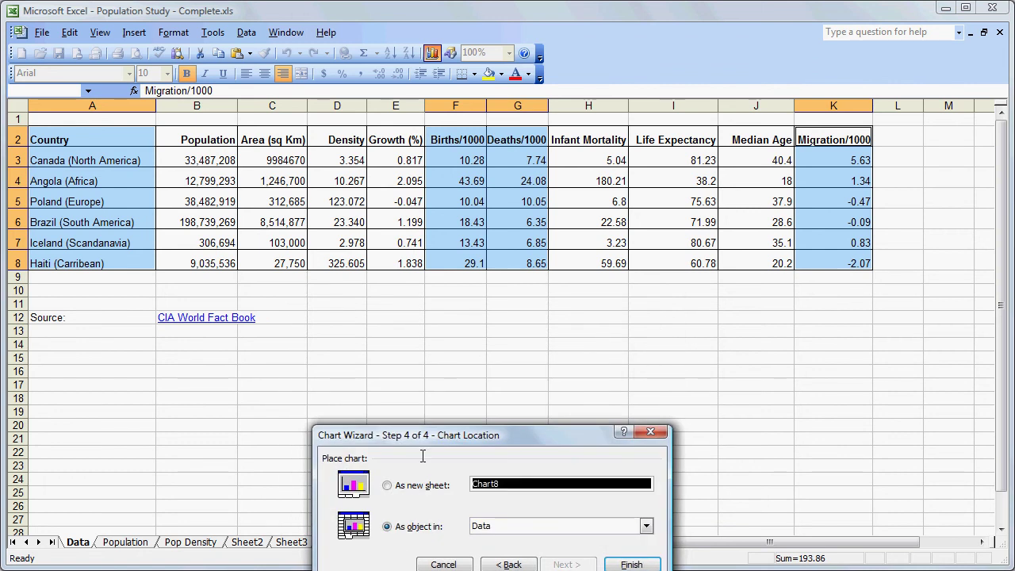
pyautogui.write('Pop ')
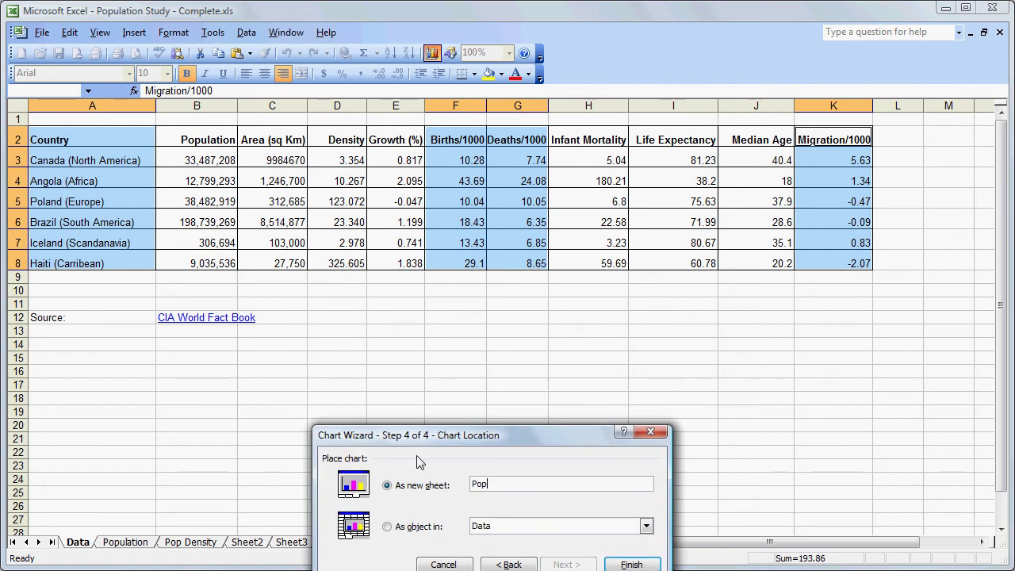
pyautogui.write('Change')
pyautogui.click(631, 564)
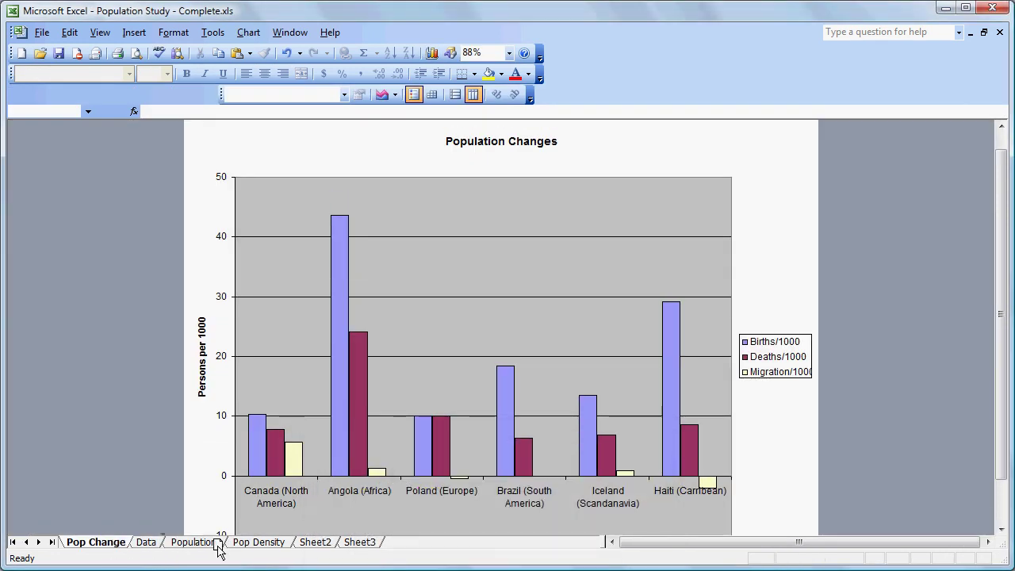
pyautogui.moveTo(226, 546); pyautogui.dragTo(230, 549)
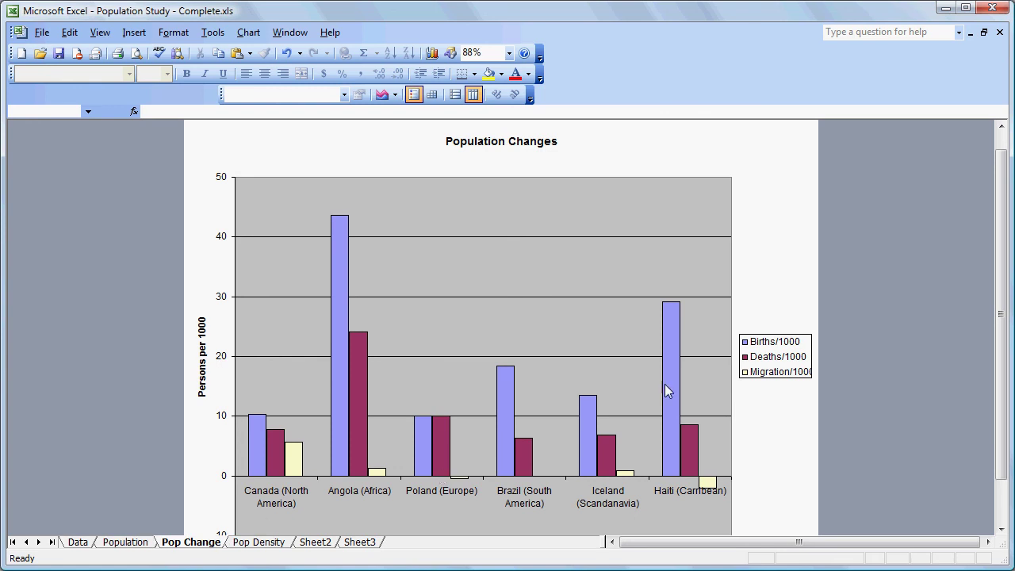
pyautogui.moveTo(674, 389)
pyautogui.moveTo(351, 365)
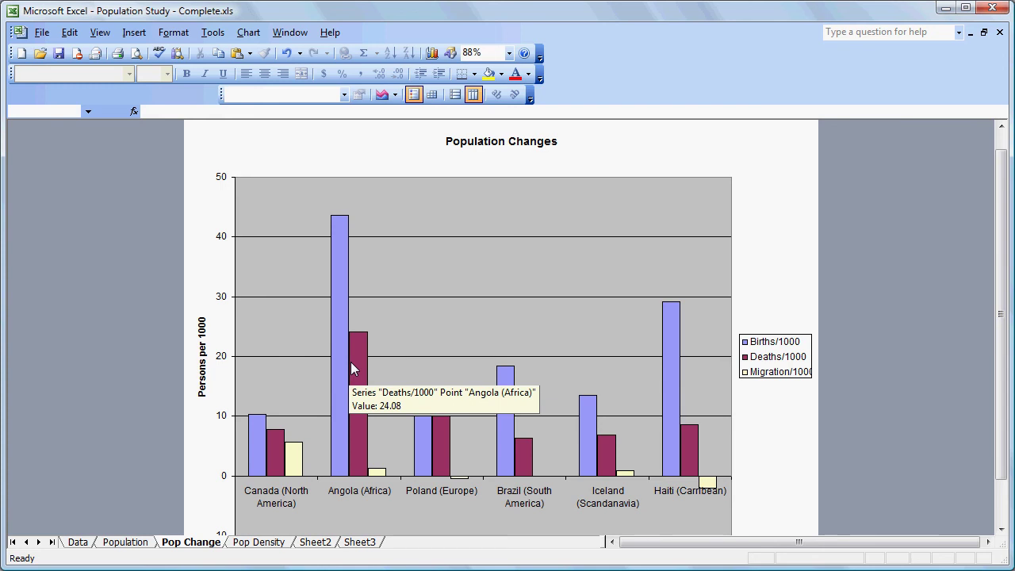
pyautogui.moveTo(381, 476)
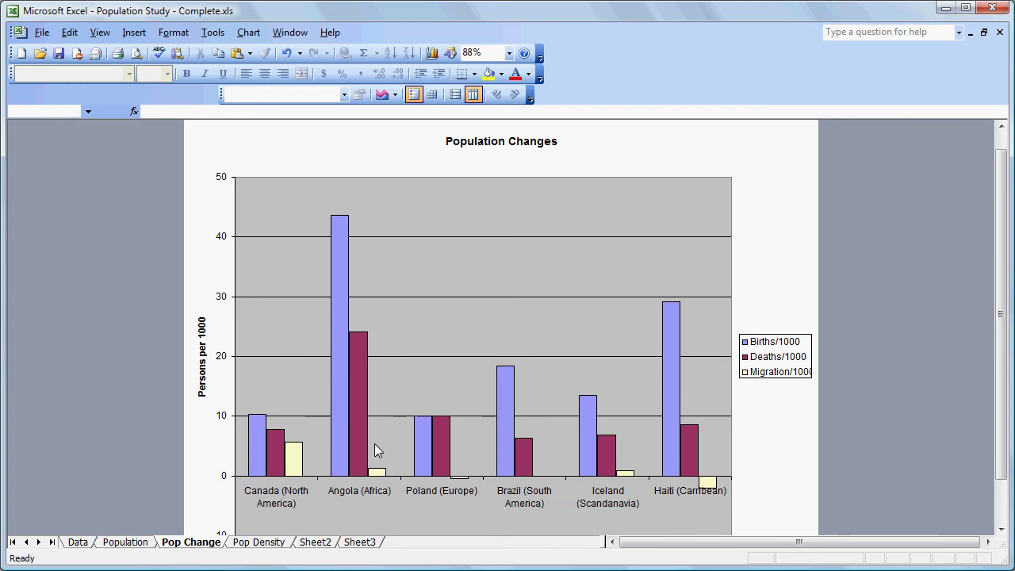
pyautogui.moveTo(358, 410)
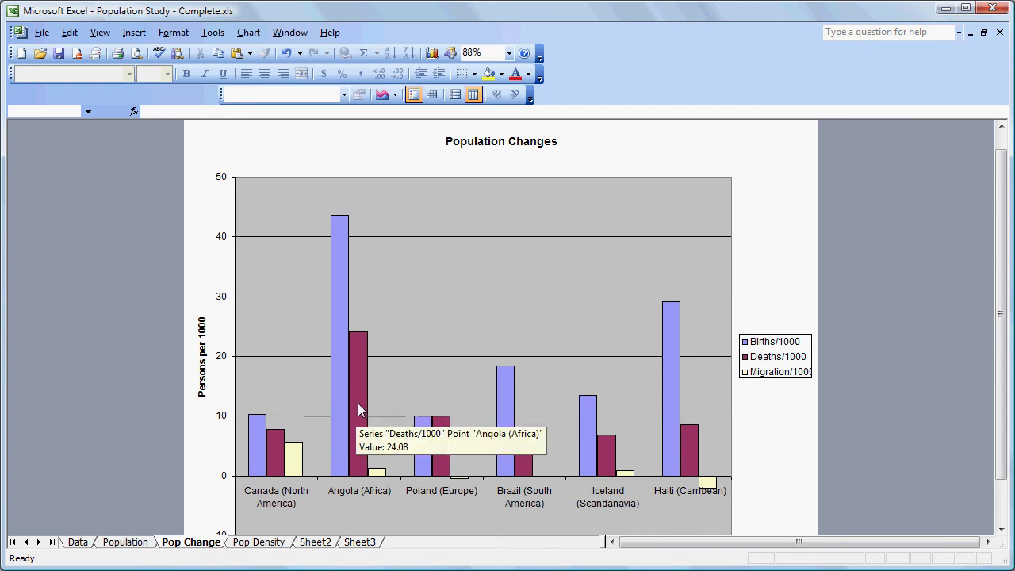